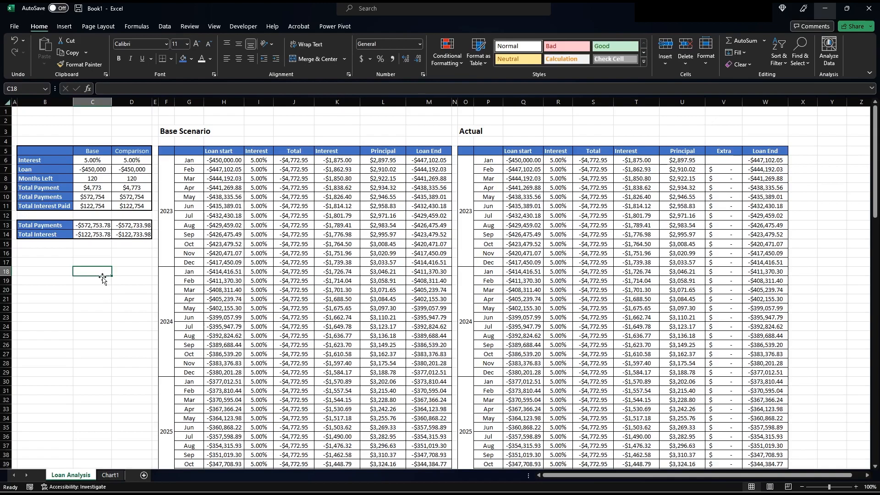
- Review the Base and Comparison summary table, the Base Scenario and Actual schedules, and the loan balance chart sheet
{"action": "left_click", "coordinate": [50, 161]}
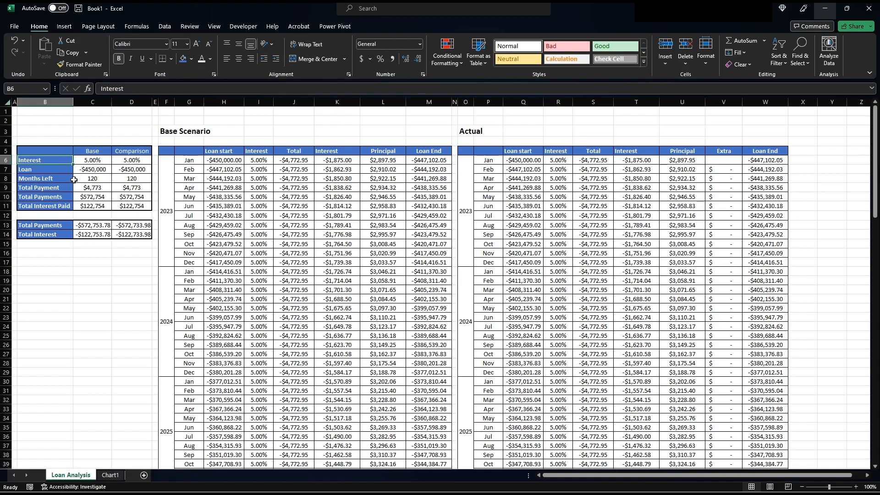
{"action": "left_click", "coordinate": [85, 157]}
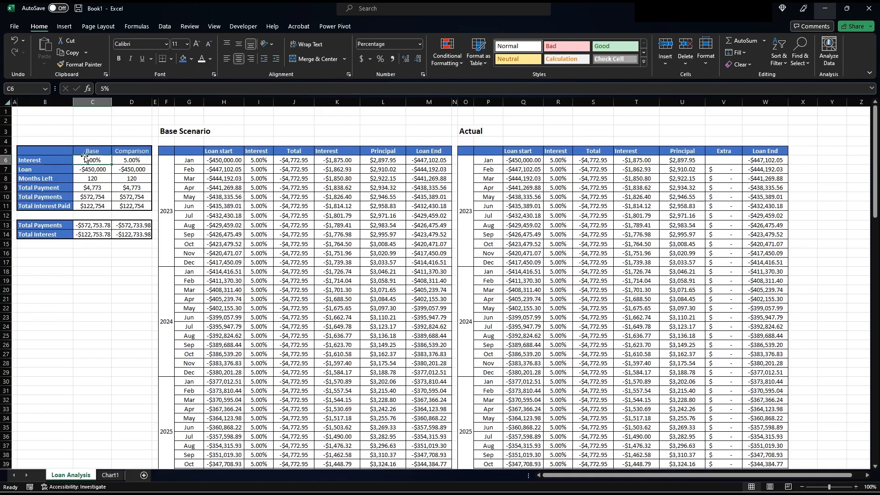
{"action": "left_click", "coordinate": [93, 151]}
{"action": "left_click", "coordinate": [120, 150]}
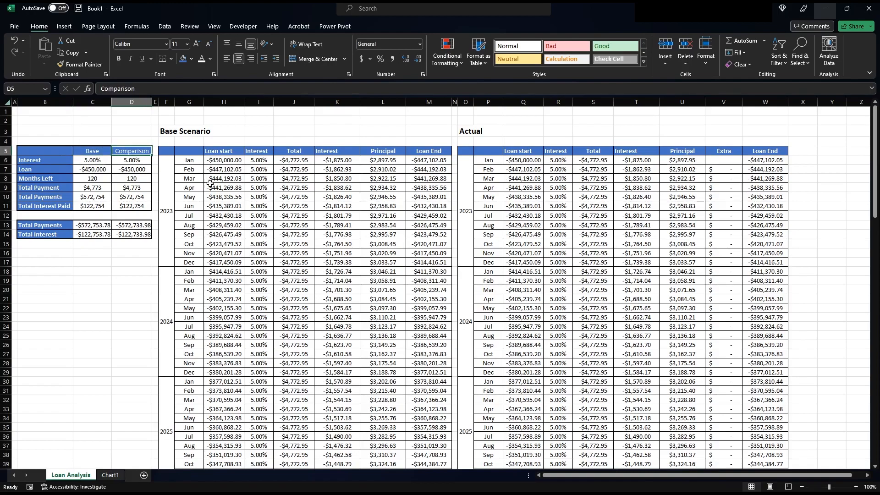
{"action": "left_click", "coordinate": [164, 131]}
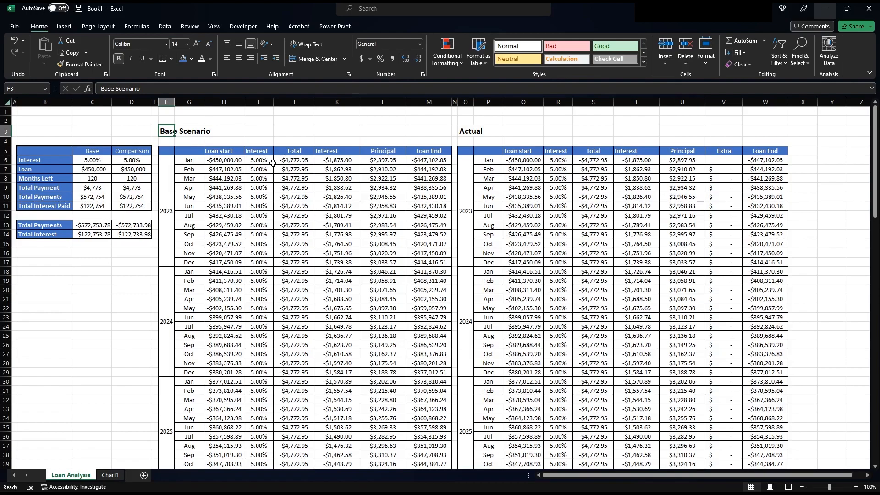
{"action": "left_click", "coordinate": [463, 131]}
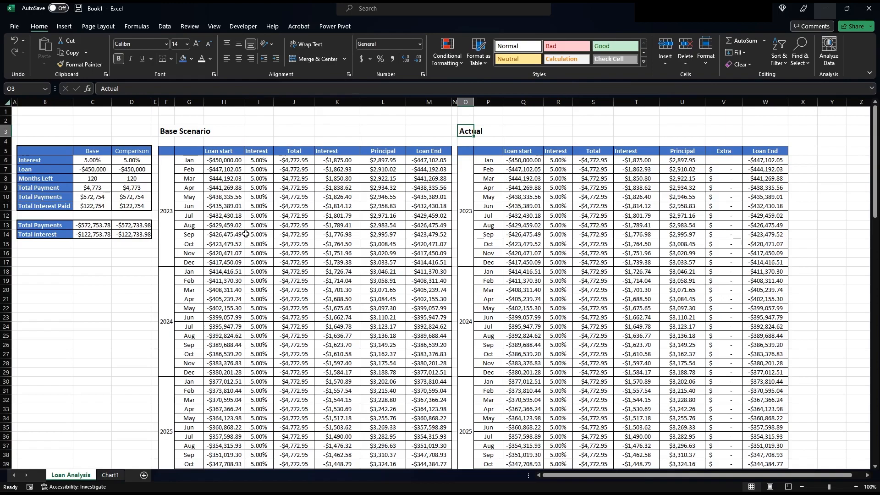
{"action": "left_click", "coordinate": [110, 475]}
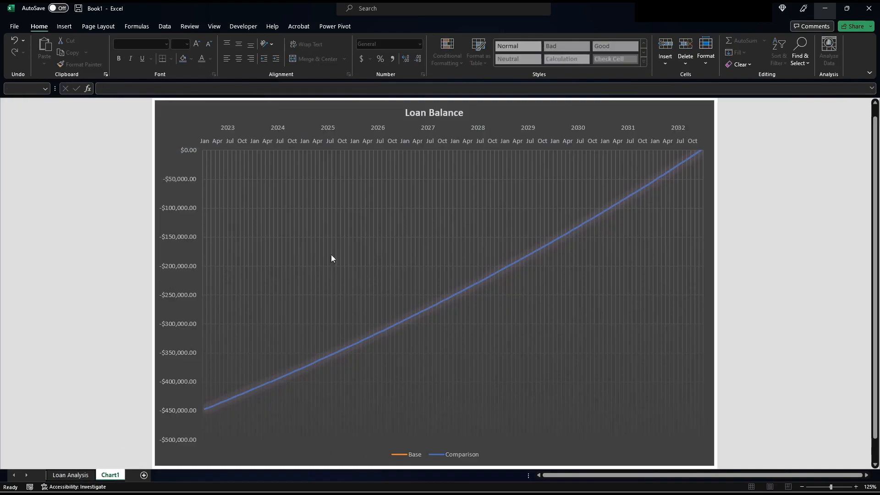
{"action": "left_click", "coordinate": [71, 475]}
- Examine the interest rates of both scenarios and the base scenario's loan amount and months left
{"action": "left_click", "coordinate": [94, 158]}
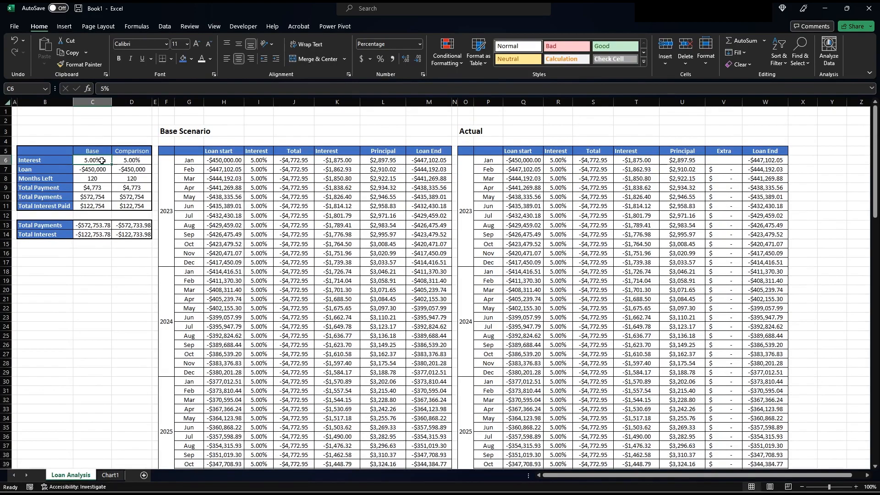
{"action": "left_click", "coordinate": [127, 162]}
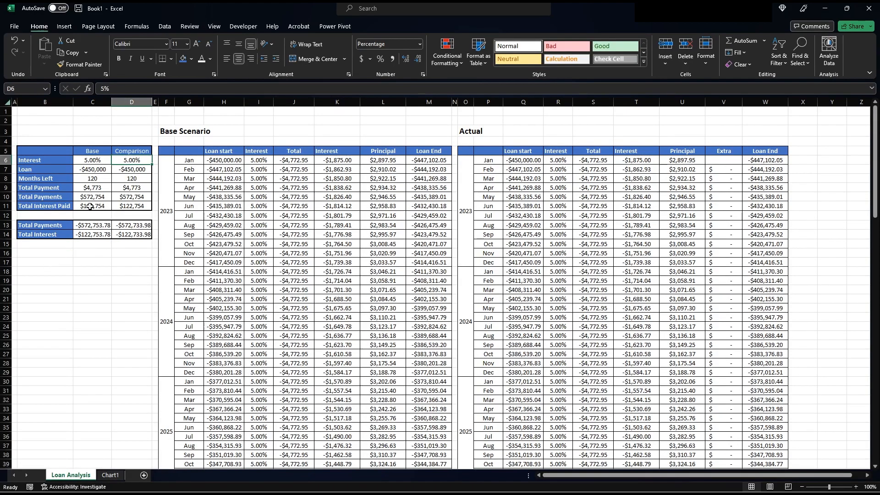
{"action": "left_click", "coordinate": [84, 174]}
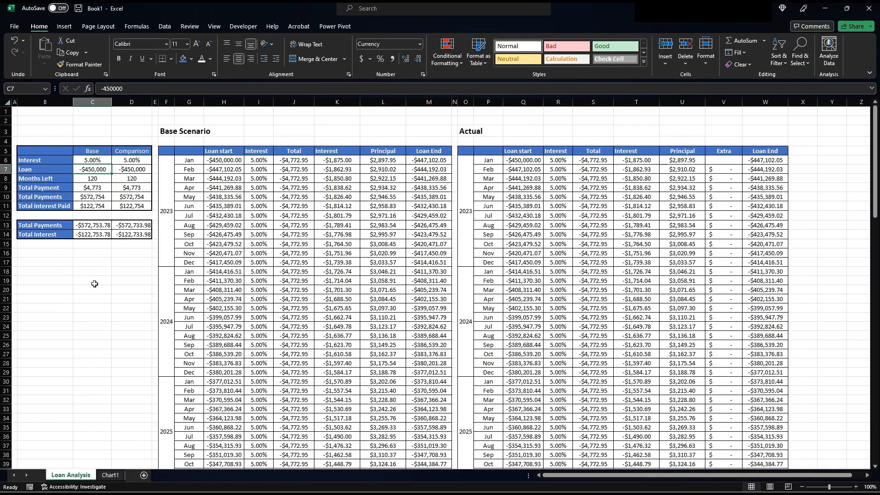
{"action": "left_click", "coordinate": [94, 180]}
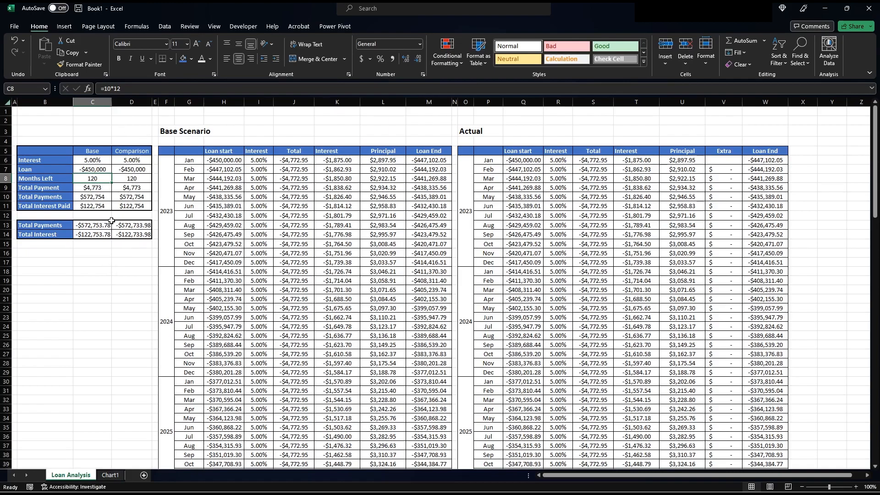
- Inspect the Rate, Nper, Pv and Fv arguments of the PMT function in the base scenario's Total Payment cell C9
{"action": "left_click", "coordinate": [90, 187]}
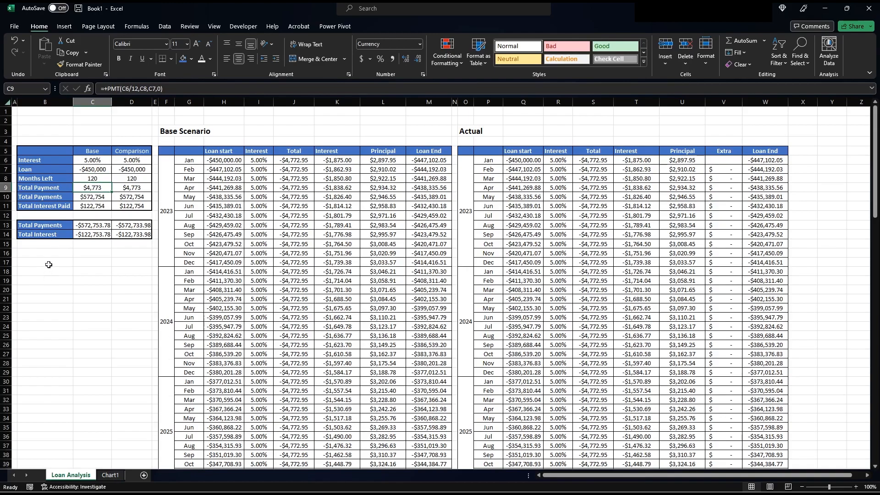
{"action": "left_click", "coordinate": [88, 88]}
{"action": "left_click_drag", "start_coordinate": [445, 219], "coordinate": [297, 127]}
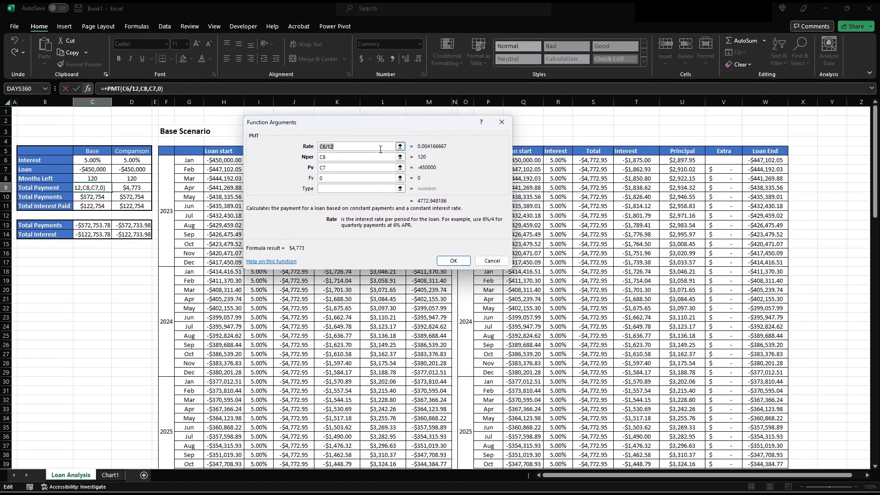
{"action": "left_click", "coordinate": [341, 147]}
{"action": "left_click", "coordinate": [338, 157]}
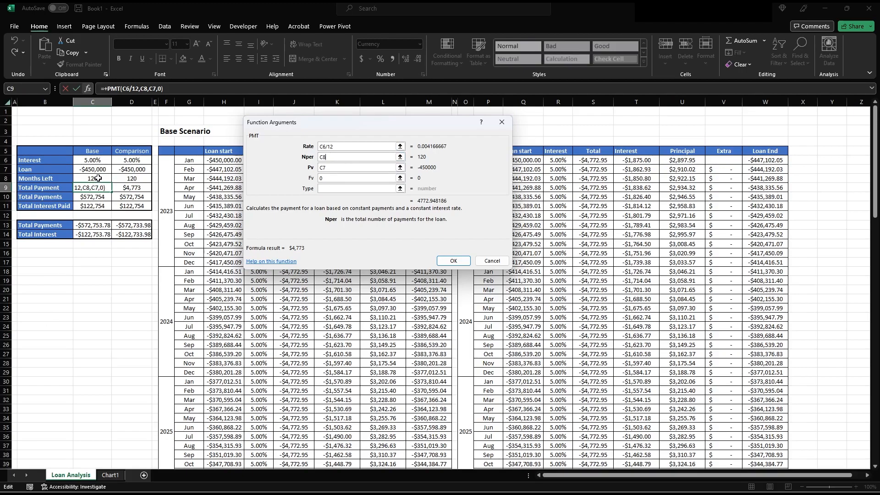
{"action": "left_click", "coordinate": [357, 169]}
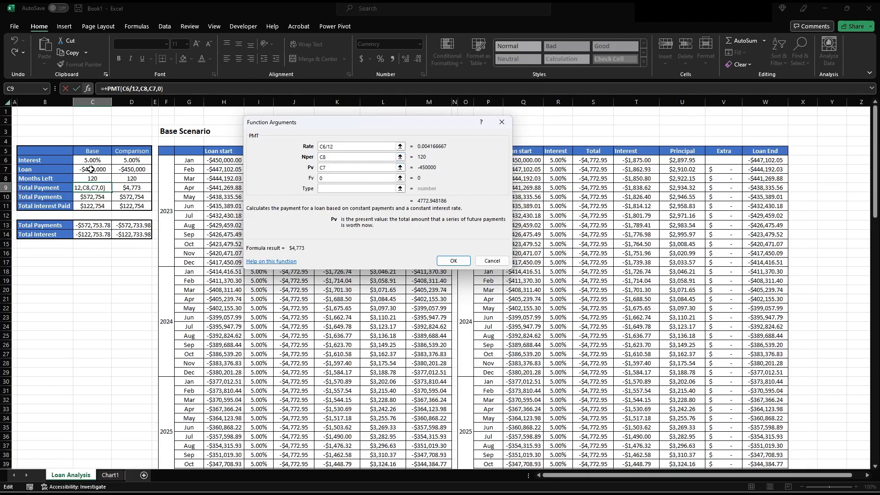
{"action": "left_click", "coordinate": [347, 176]}
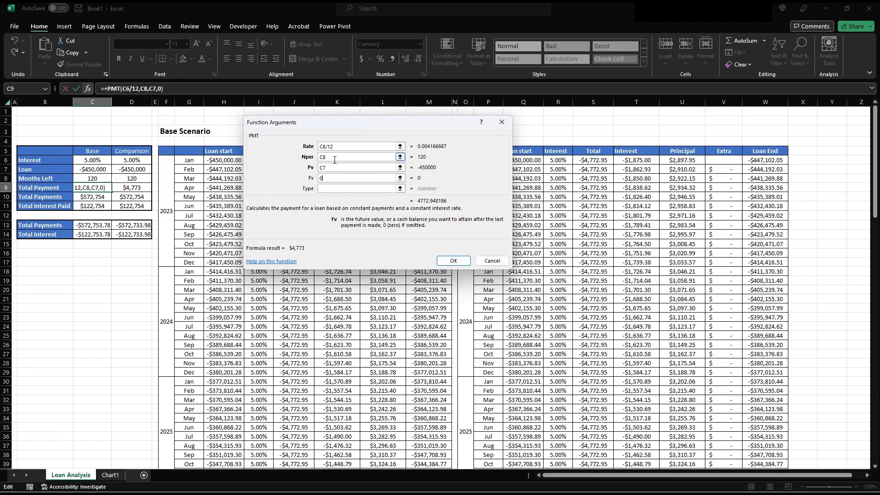
{"action": "left_click", "coordinate": [461, 261]}
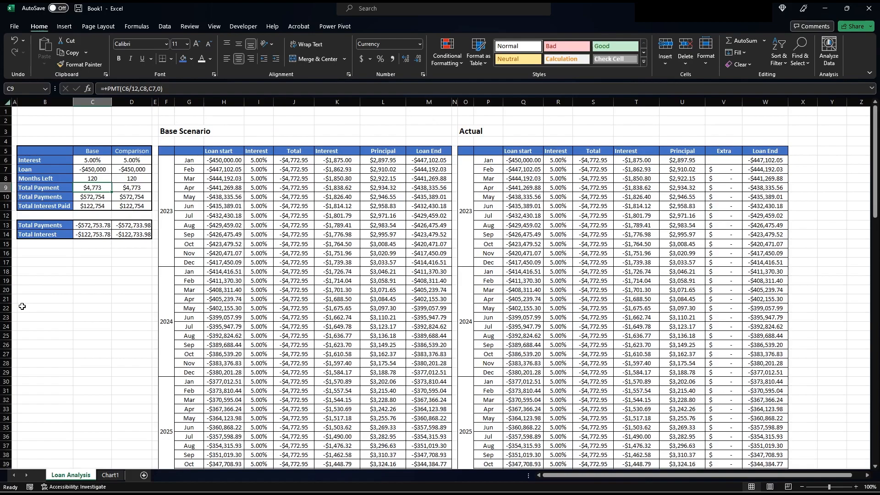
- Inspect which cells the base scenario's Total Payments formula in C10 multiplies, including the payment in C9
{"action": "left_click", "coordinate": [94, 197]}
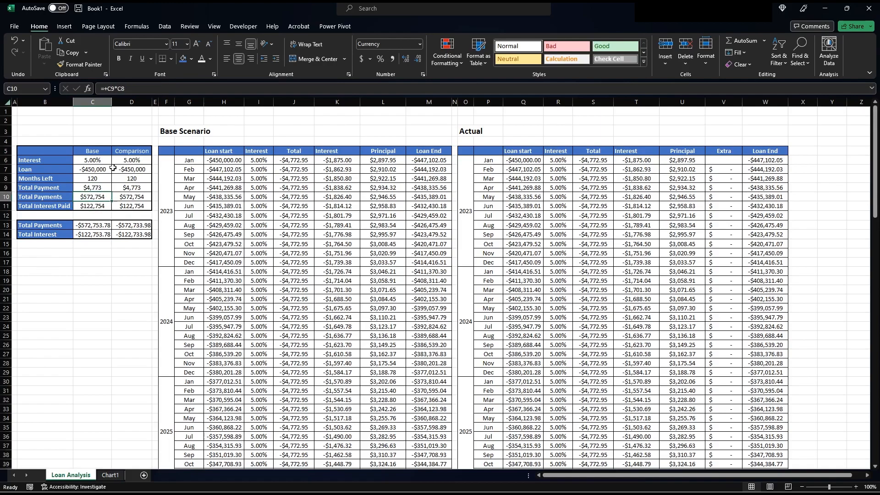
{"action": "key", "text": "F2"}
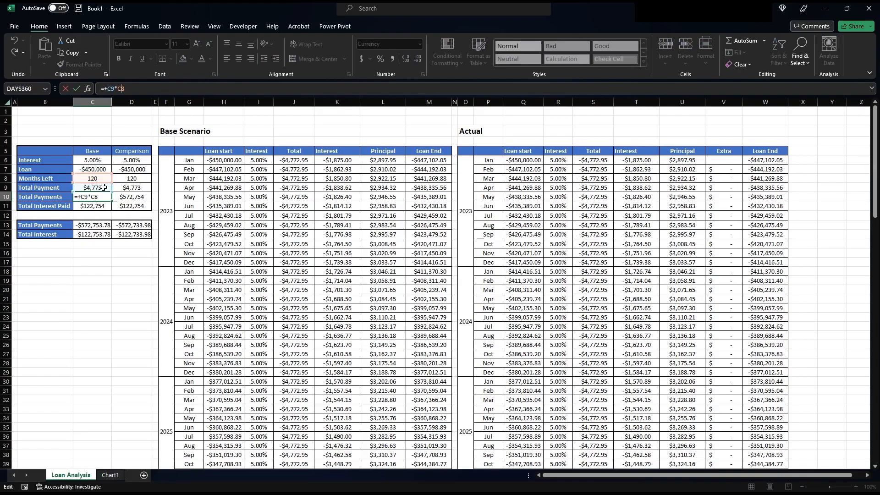
{"action": "key", "text": "Escape"}
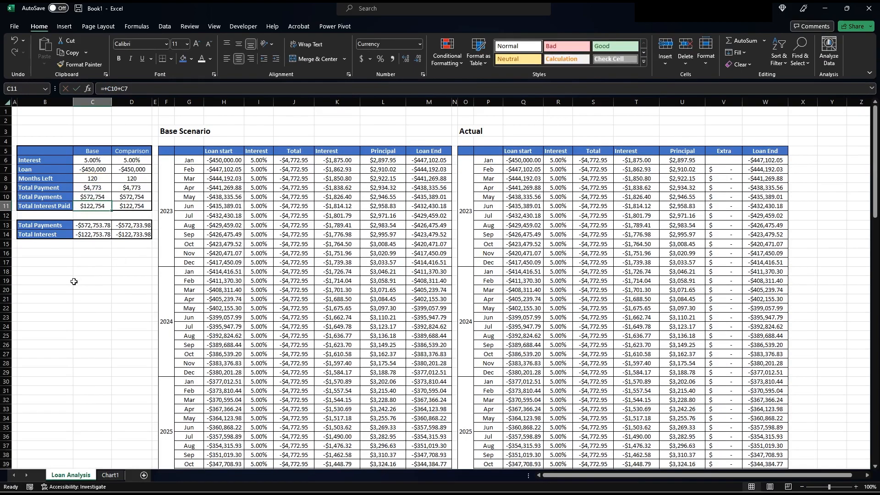
{"action": "key", "text": "Up"}
{"action": "key", "text": "Up"}
{"action": "key", "text": "Up"}
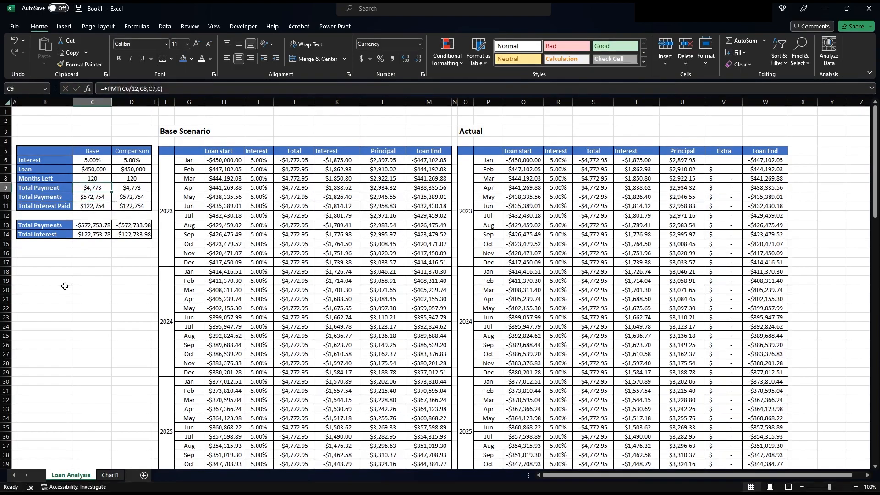
- Inspect the base scenario's Total Interest Paid formula in C11 and the schedule-based Total Payments sum in C13
{"action": "key", "text": "Down"}
{"action": "key", "text": "Down"}
{"action": "key", "text": "Down"}
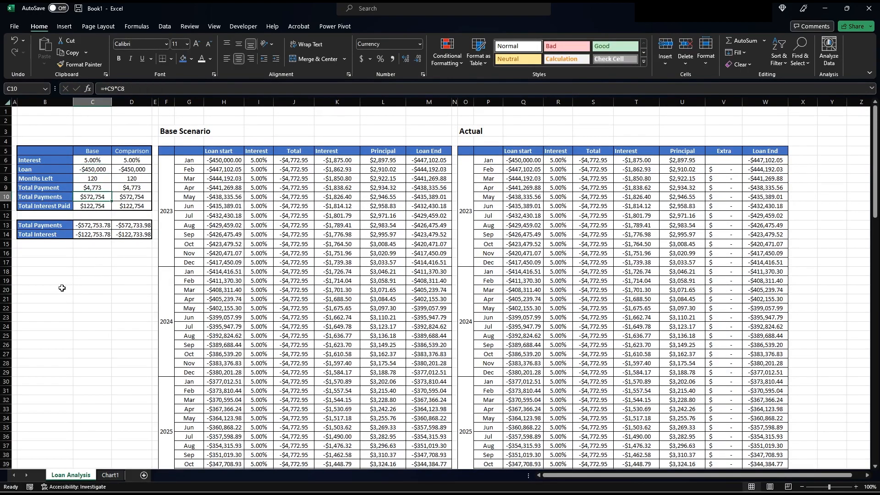
{"action": "key", "text": "Down"}
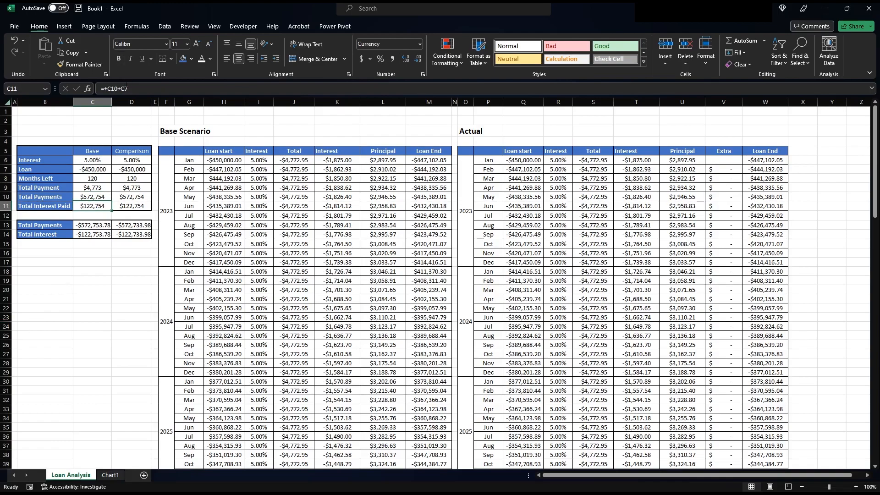
{"action": "key", "text": "F2"}
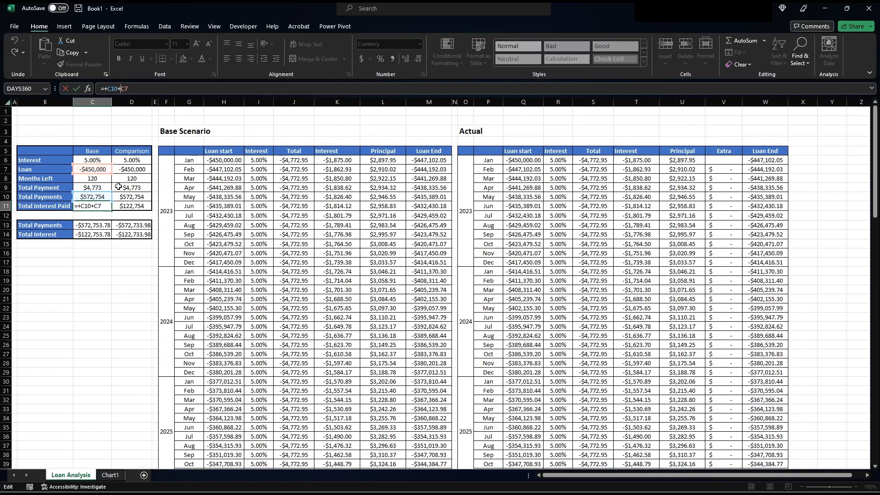
{"action": "key", "text": "Return"}
{"action": "key", "text": "Up"}
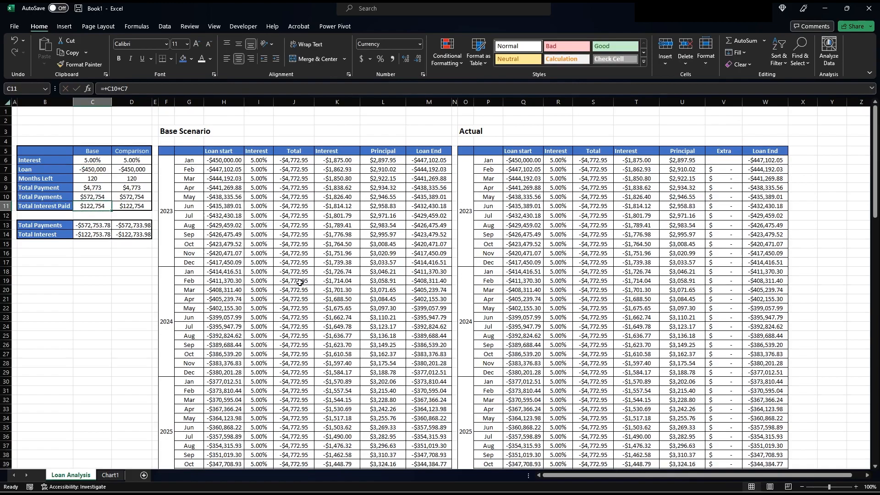
{"action": "key", "text": "Down"}
{"action": "key", "text": "Down"}
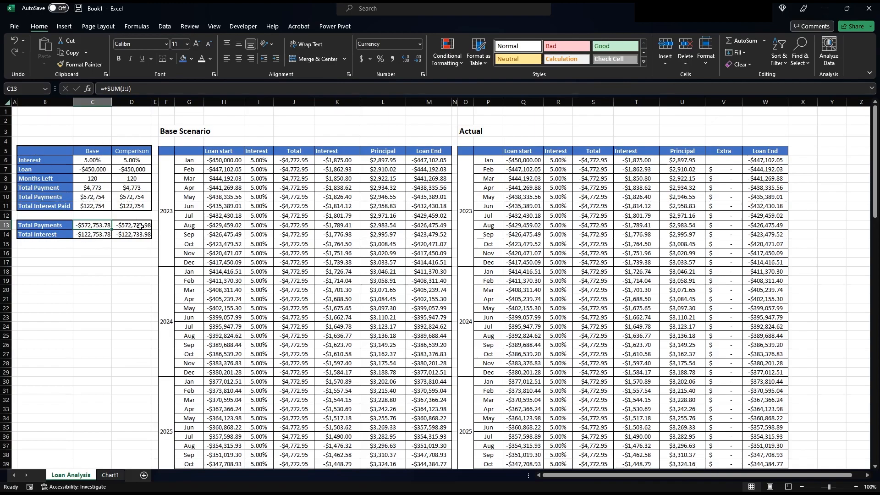
- Set the Comparison scenario's interest rate in D6 to 6.5%
{"action": "left_click", "coordinate": [146, 159]}
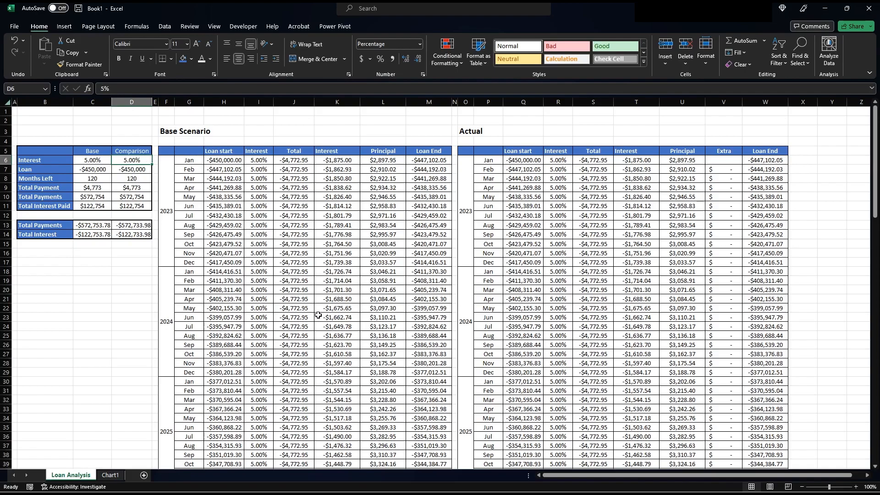
{"action": "type", "text": "6,5"}
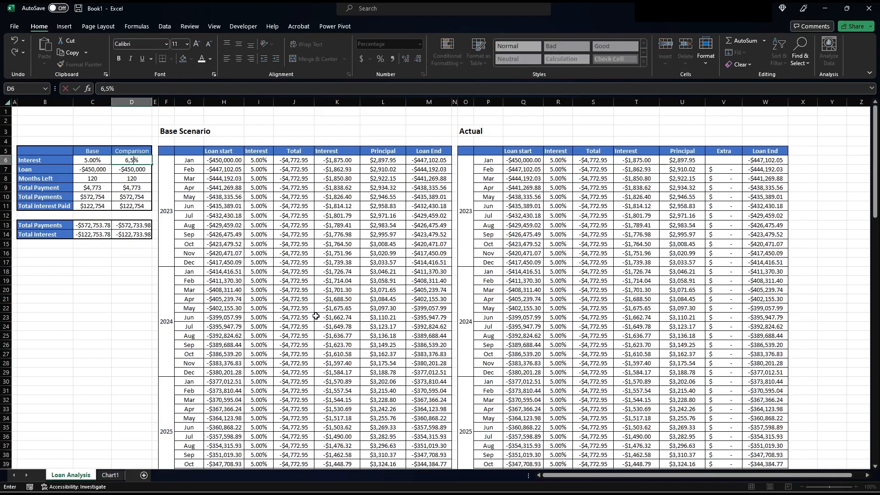
{"action": "key", "text": "ctrl+Return"}
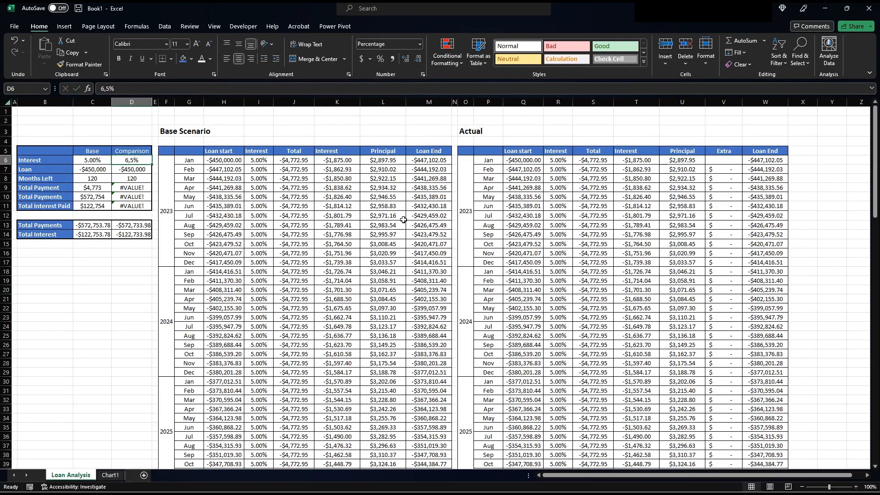
{"action": "left_click", "coordinate": [110, 90]}
{"action": "key", "text": "BackSpace"}
{"action": "type", "text": "."}
{"action": "key", "text": "Return"}
{"action": "key", "text": "Up"}
- Examine the Comparison scenario's Total Payment and Total Payments cells against its interest rate
{"action": "key", "text": "Down"}
{"action": "key", "text": "Down"}
{"action": "key", "text": "Down"}
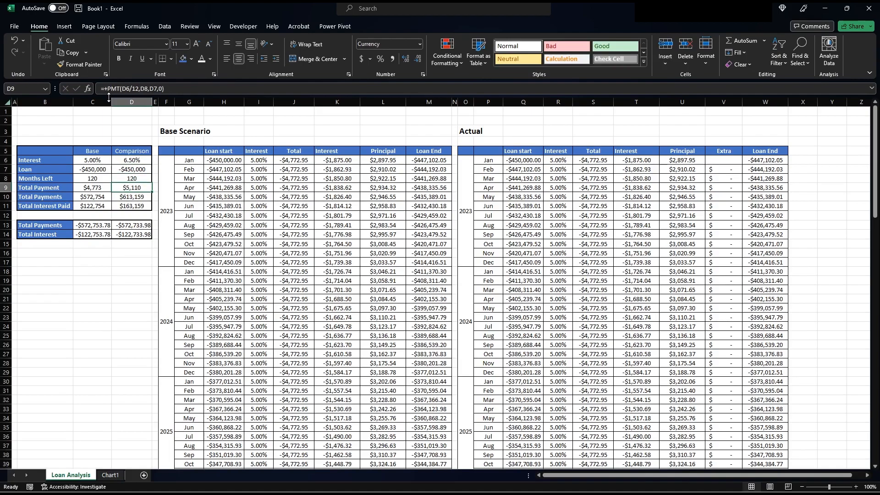
{"action": "key", "text": "Down"}
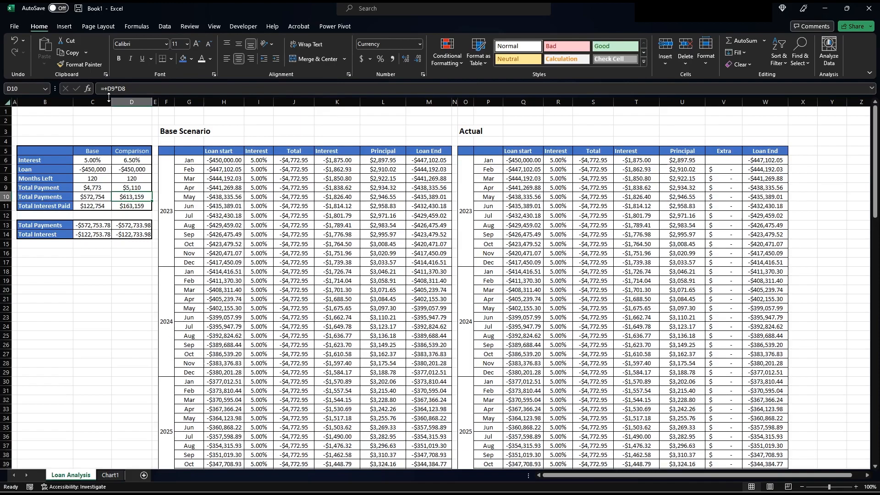
{"action": "key", "text": "Up"}
{"action": "key", "text": "Up"}
{"action": "key", "text": "Up"}
{"action": "key", "text": "Up"}
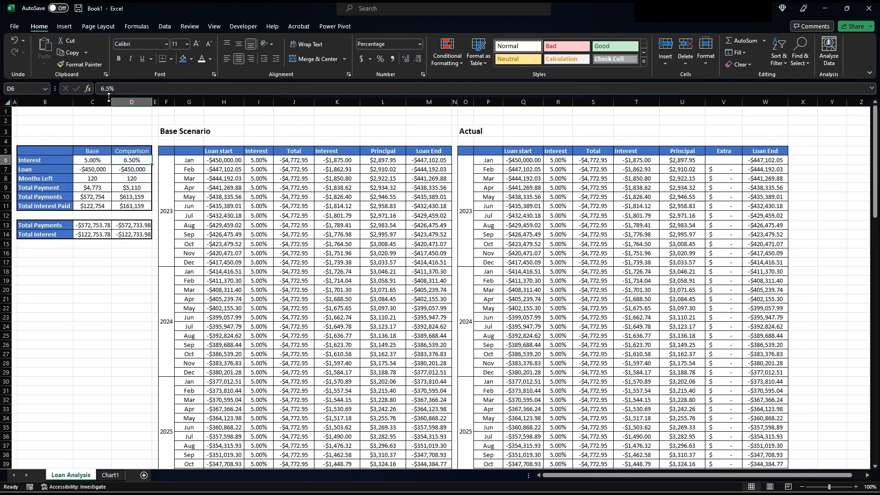
{"action": "key", "text": "Down"}
{"action": "key", "text": "Down"}
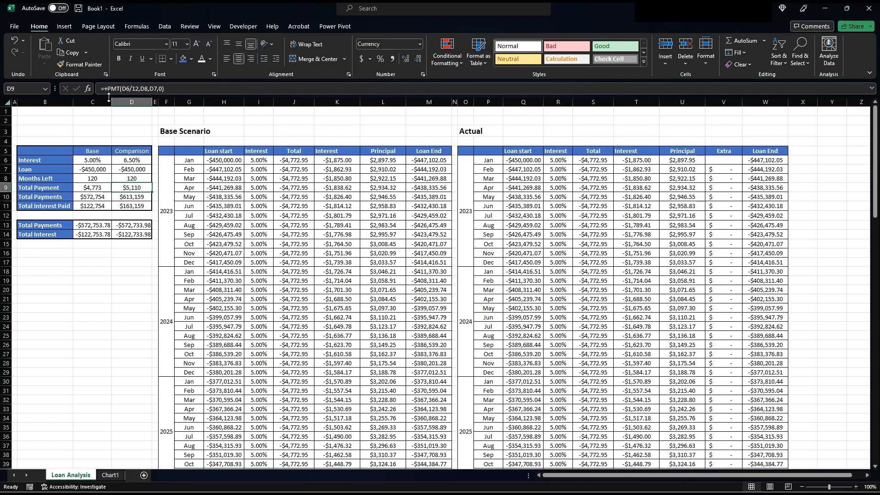
{"action": "key", "text": "Up"}
{"action": "key", "text": "Up"}
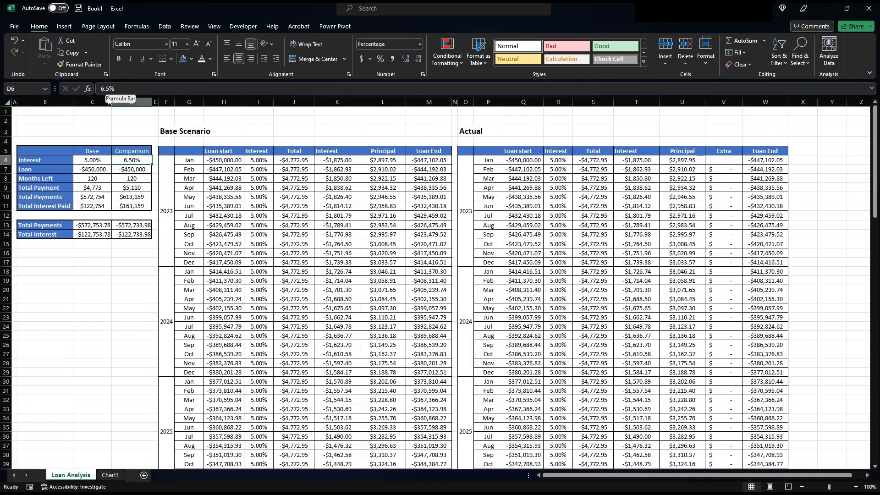
- Set the Comparison scenario's interest rate to 10% and check its Total Payment in D9
{"action": "type", "text": "10"}
{"action": "key", "text": "Return"}
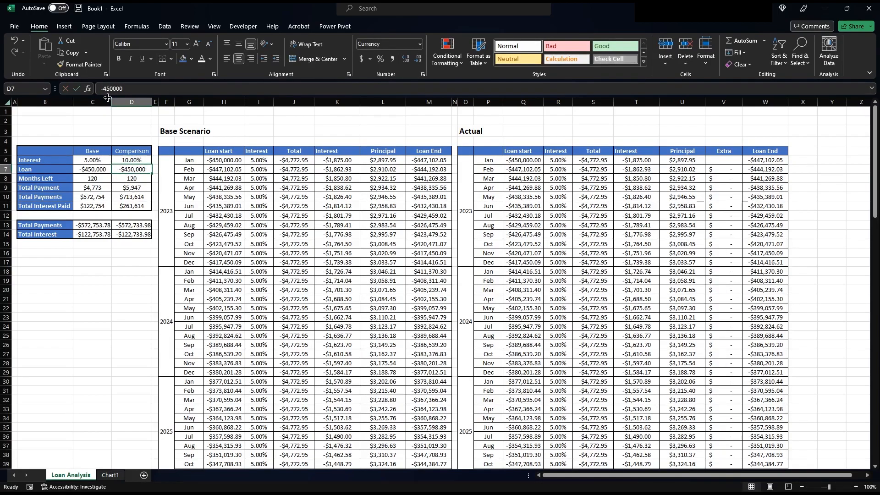
{"action": "key", "text": "Down"}
{"action": "key", "text": "Down"}
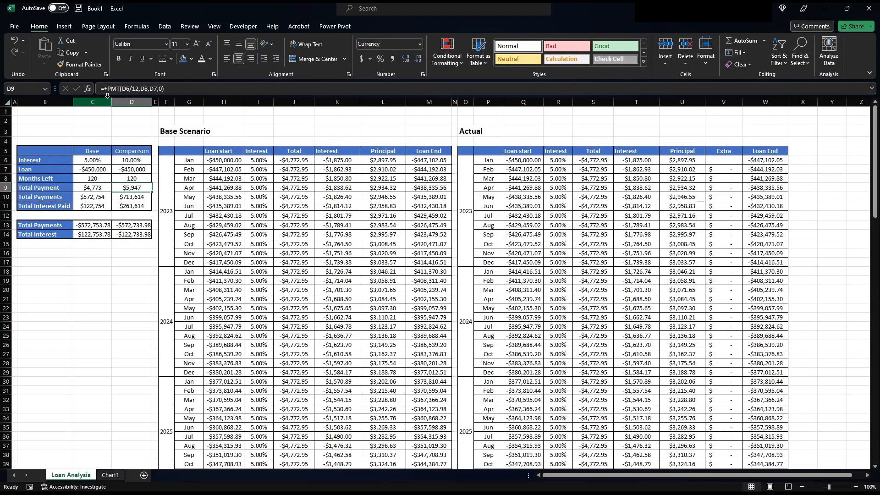
- Examine the Comparison scenario's interest rate, loan, months, Total Payment and Total Payments cells in column D
{"action": "key", "text": "Down"}
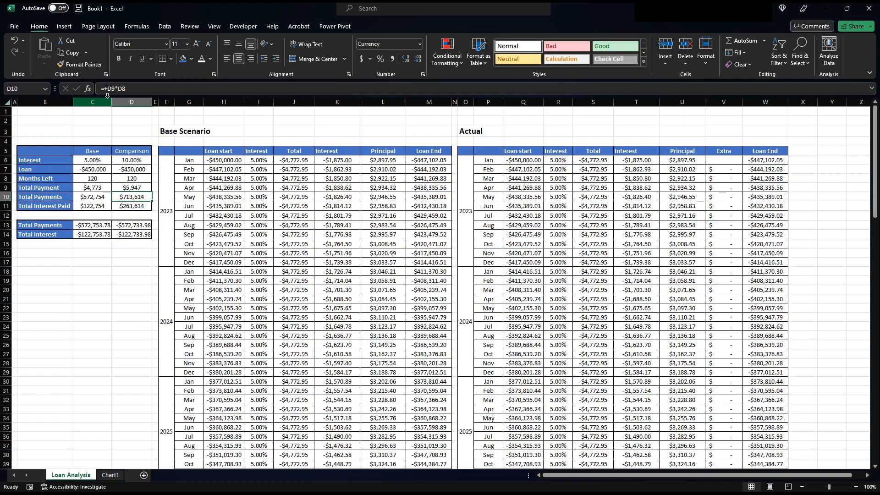
{"action": "key", "text": "Up"}
{"action": "key", "text": "Up"}
{"action": "key", "text": "Up"}
{"action": "key", "text": "Up"}
{"action": "key", "text": "Down"}
{"action": "key", "text": "Down"}
{"action": "key", "text": "Down"}
{"action": "key", "text": "Down"}
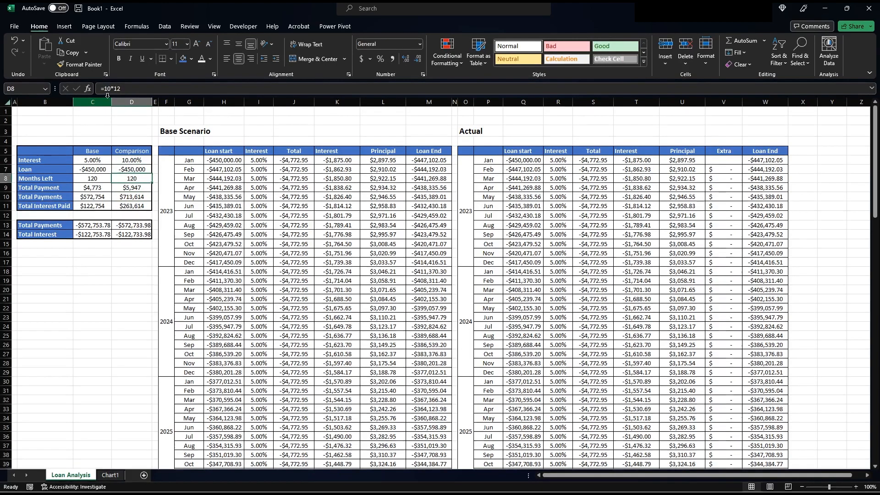
{"action": "key", "text": "Down"}
{"action": "key", "text": "Down"}
{"action": "key", "text": "Down"}
{"action": "key", "text": "Down"}
{"action": "key", "text": "Up"}
{"action": "key", "text": "Up"}
{"action": "key", "text": "Up"}
{"action": "key", "text": "Up"}
{"action": "key", "text": "Up"}
{"action": "key", "text": "Up"}
{"action": "key", "text": "Up"}
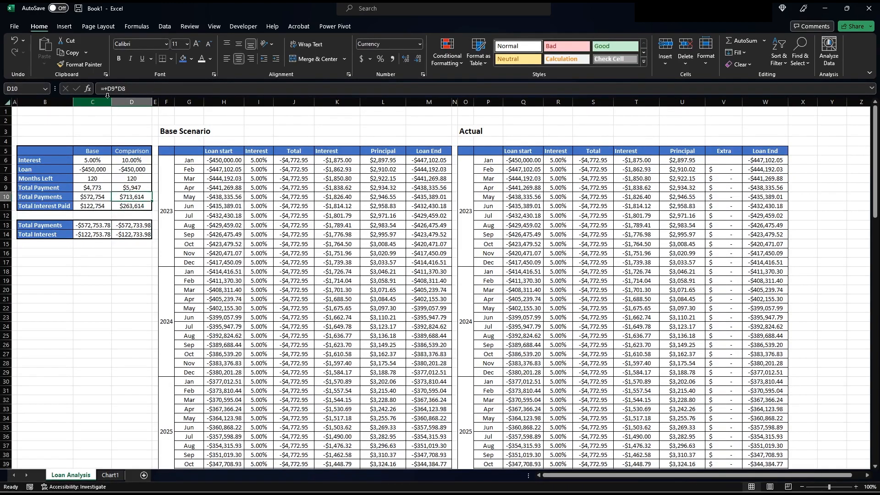
- Set the Comparison scenario's interest rate in D6 to 5%
{"action": "key", "text": "Up"}
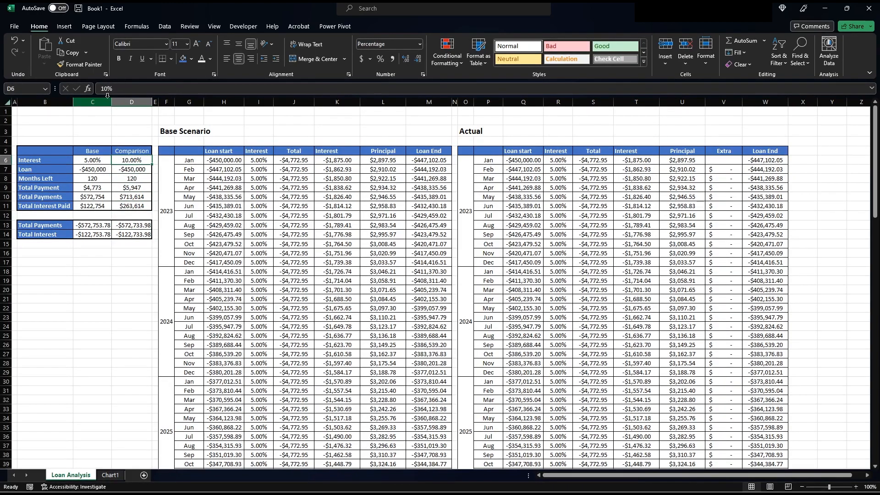
{"action": "type", "text": "5"}
{"action": "key", "text": "Return"}
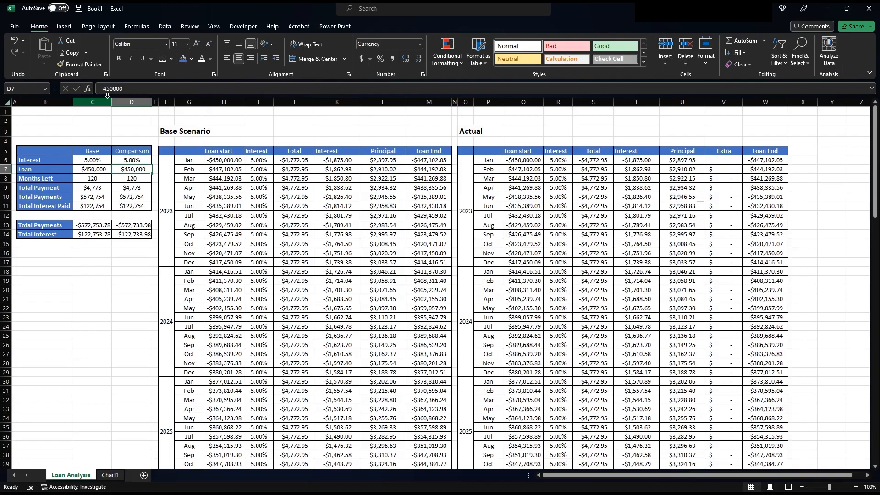
- Review the Comparison scenario's Total Payment, Total Payments and Total Interest Paid cells in column D
{"action": "key", "text": "Down"}
{"action": "key", "text": "Down"}
{"action": "key", "text": "Down"}
{"action": "key", "text": "Down"}
{"action": "key", "text": "Down"}
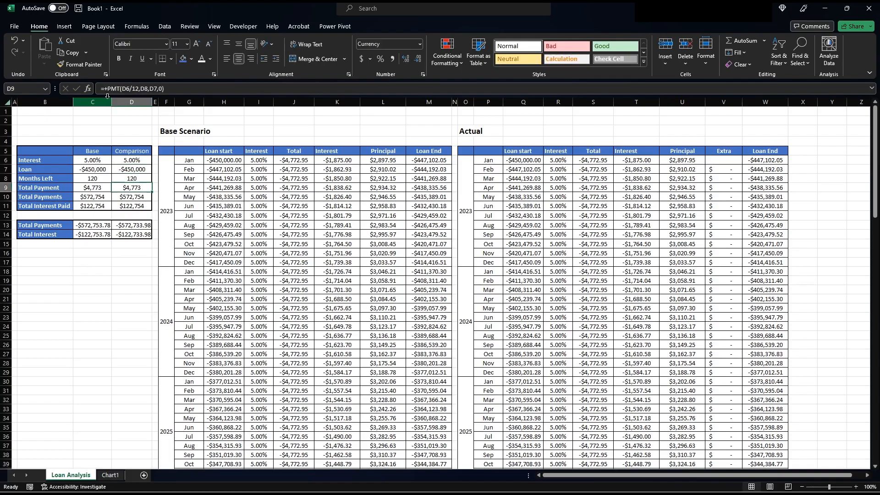
- Go to the Base Scenario schedule and inspect the Interest rate cells for February and January 2023 in I7 and I6
{"action": "key", "text": "Right"}
{"action": "key", "text": "Right"}
{"action": "key", "text": "Right"}
{"action": "key", "text": "Right"}
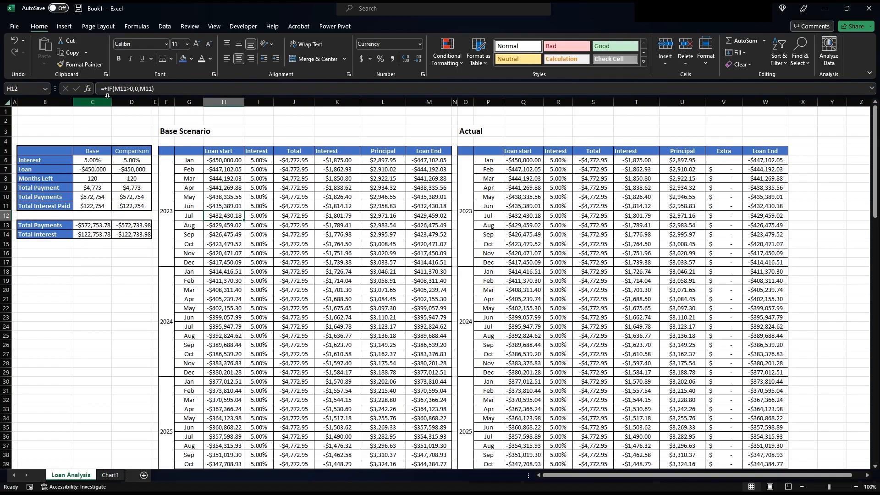
{"action": "key", "text": "Up"}
{"action": "key", "text": "Up"}
{"action": "key", "text": "Up"}
{"action": "key", "text": "Up"}
{"action": "key", "text": "Up"}
{"action": "key", "text": "Right"}
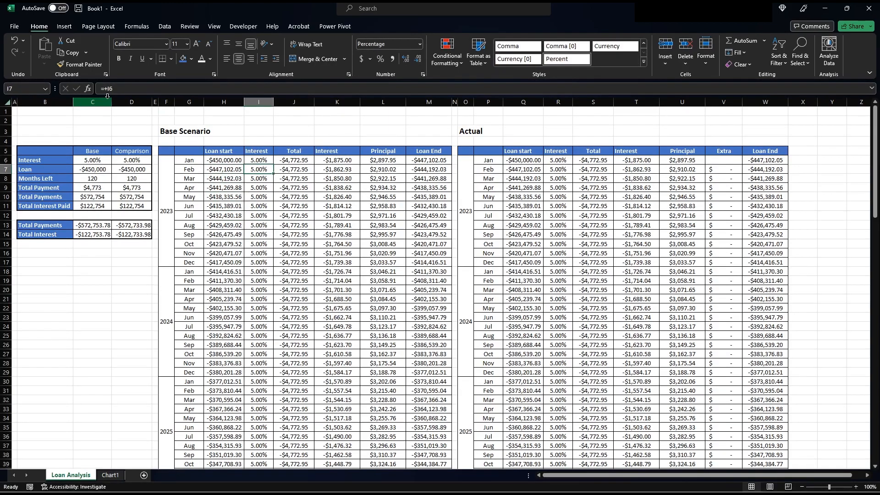
{"action": "key", "text": "Up"}
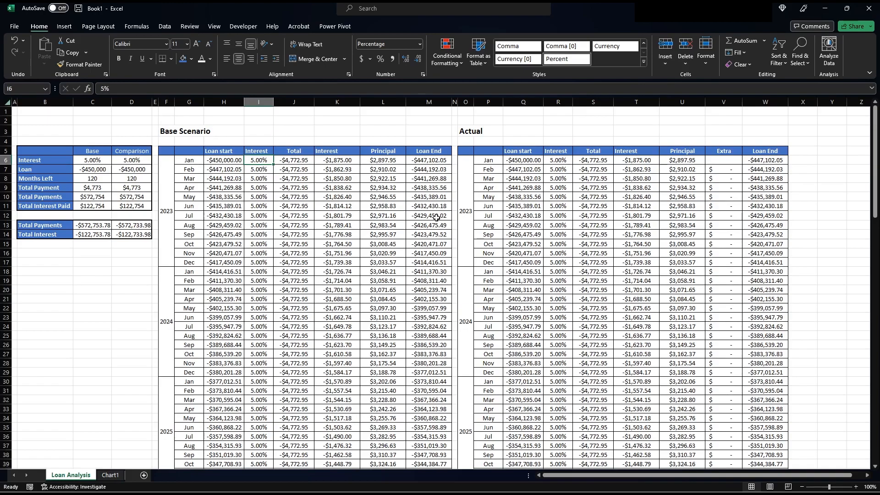
- Select the Base Scenario block F3:M17, and check the January loan start in H6 and interest rate in I6
{"action": "left_click_drag", "start_coordinate": [163, 131], "coordinate": [413, 256]}
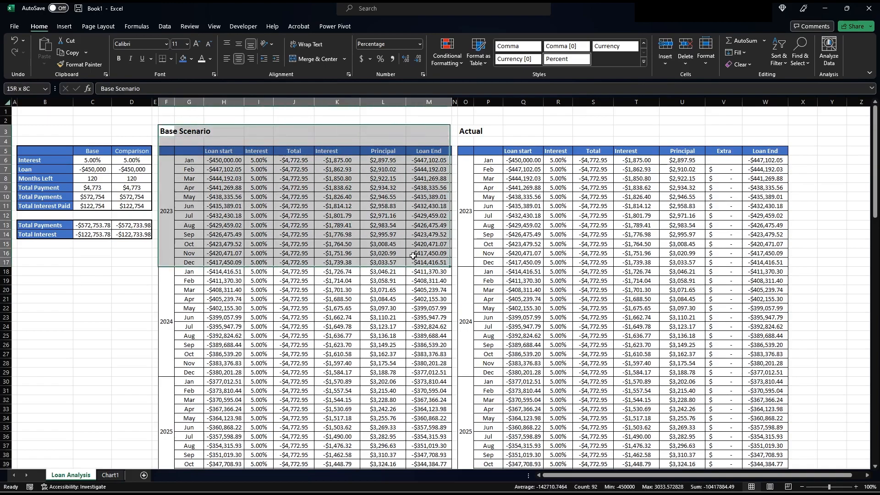
{"action": "left_click", "coordinate": [222, 159]}
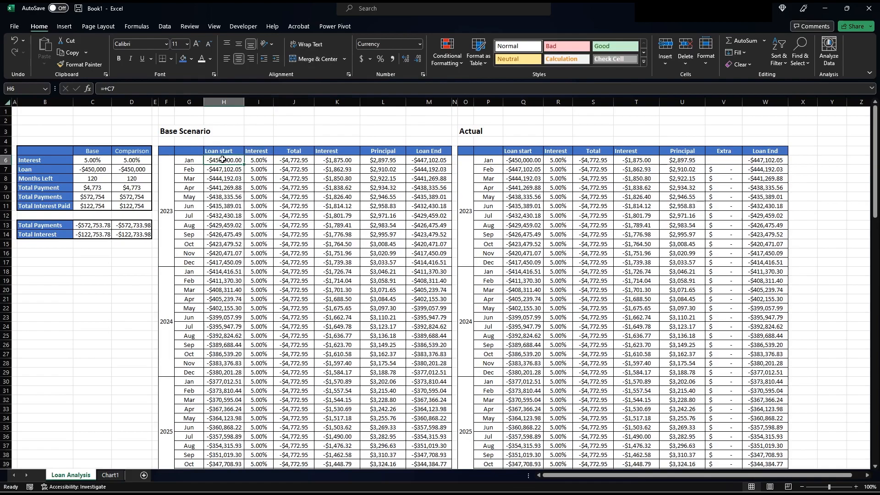
{"action": "left_click", "coordinate": [264, 161]}
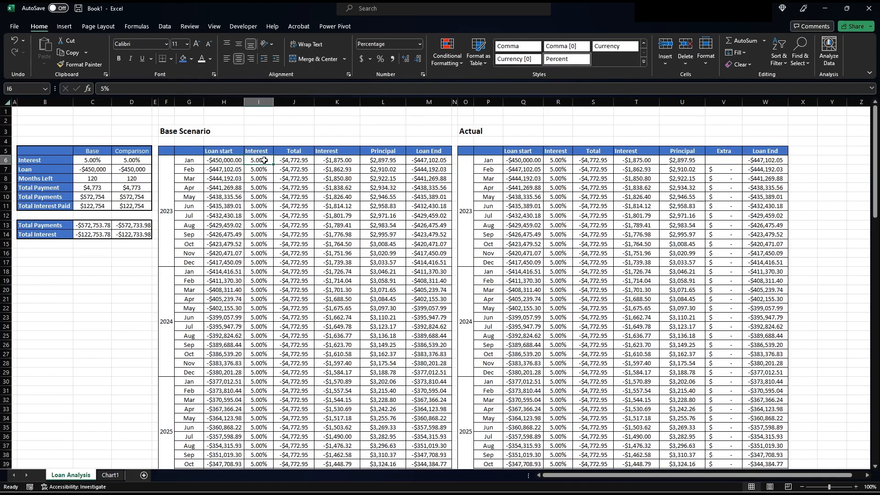
- Trace the January Total formula in J6 back to the base Total Payment in C9
{"action": "left_click", "coordinate": [302, 160]}
{"action": "type", "text": "="}
{"action": "left_click", "coordinate": [91, 188]}
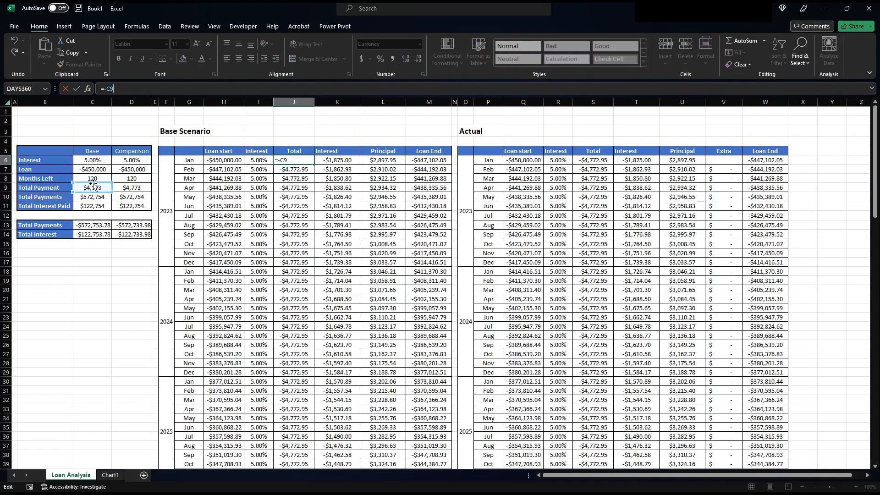
{"action": "key", "text": "ctrl+Return"}
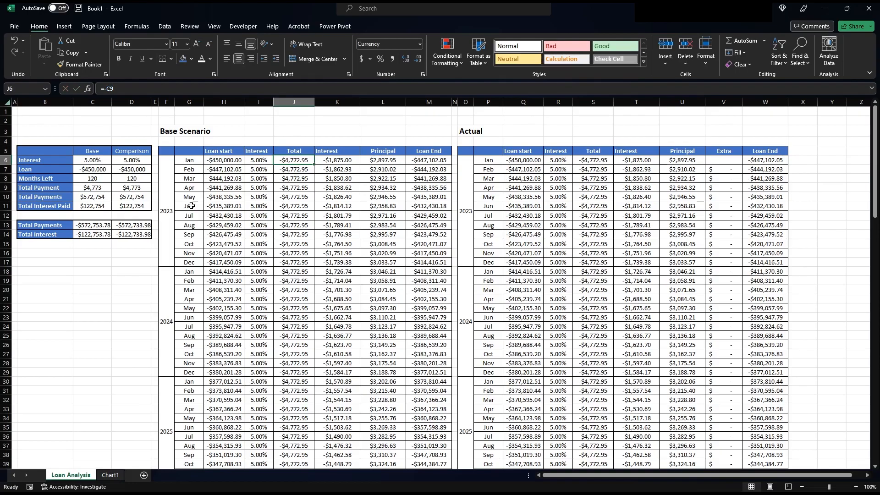
- Follow the Base Scenario schedule from 2023 to December 2032 and inspect the final Loan End formula in M125
{"action": "left_click", "coordinate": [172, 182]}
{"action": "scroll", "coordinate": [228, 249], "scroll_direction": "down", "scroll_amount": 20}
{"action": "scroll", "coordinate": [228, 249], "scroll_direction": "down", "scroll_amount": 3}
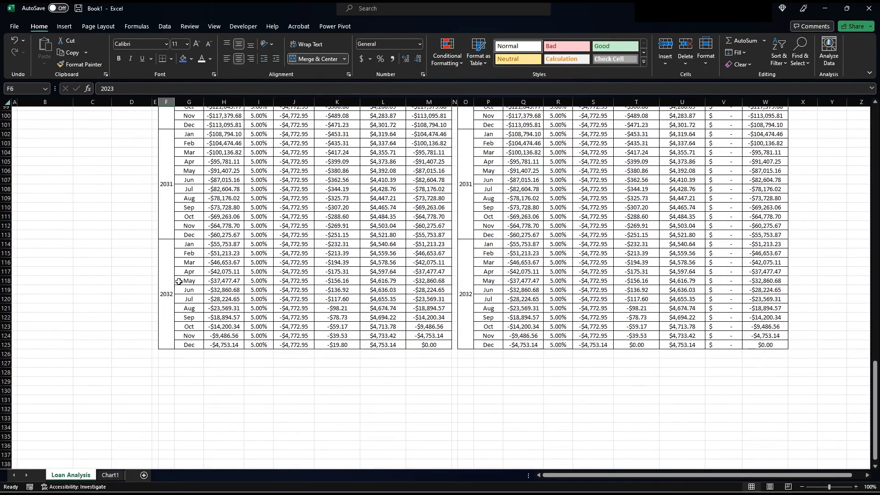
{"action": "left_click", "coordinate": [443, 344]}
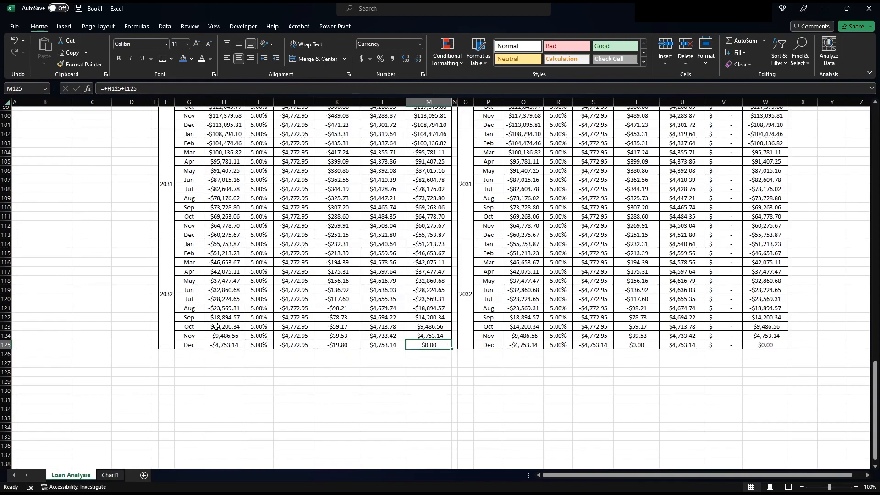
{"action": "scroll", "coordinate": [237, 252], "scroll_direction": "up", "scroll_amount": 14}
{"action": "scroll", "coordinate": [236, 251], "scroll_direction": "up", "scroll_amount": 19}
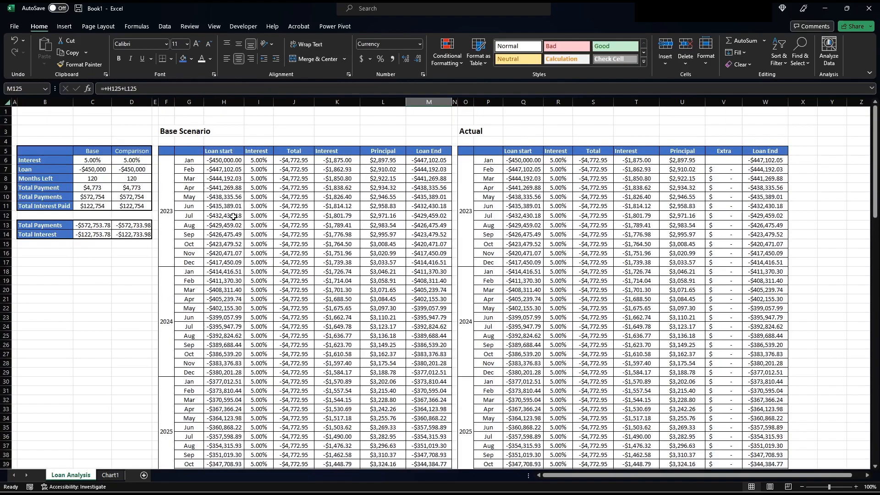
- Inspect the January Total in J6 and trace the cells used by the Interest formula in K6
{"action": "left_click", "coordinate": [299, 159]}
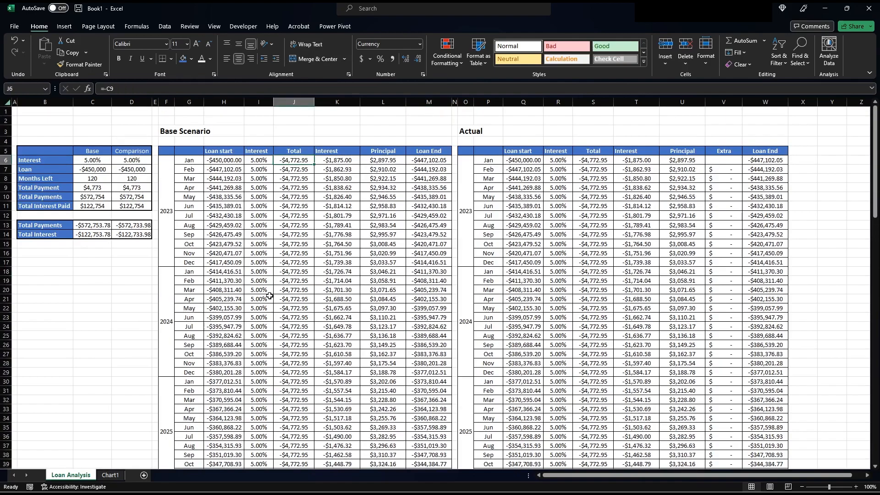
{"action": "left_click", "coordinate": [344, 162]}
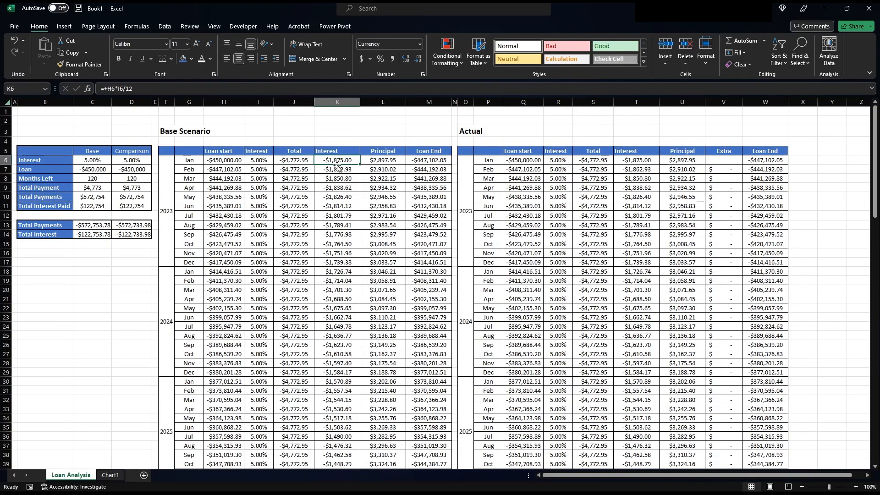
{"action": "left_click", "coordinate": [120, 88]}
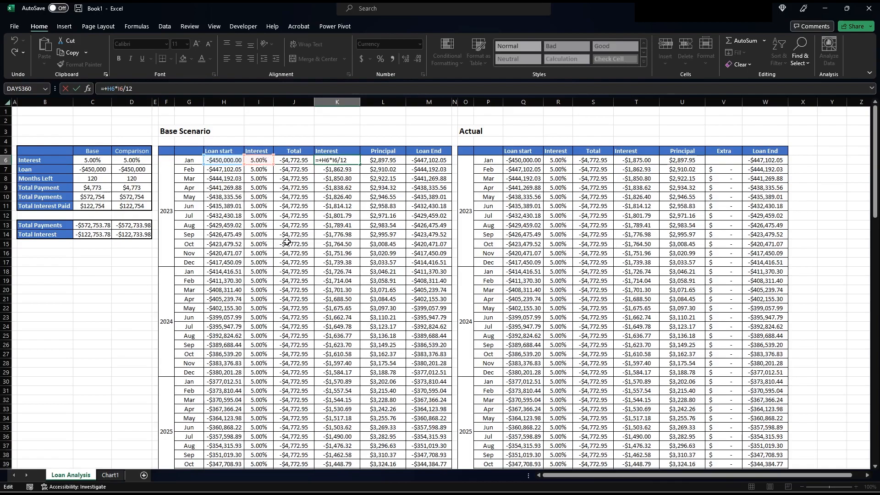
{"action": "key", "text": "Return"}
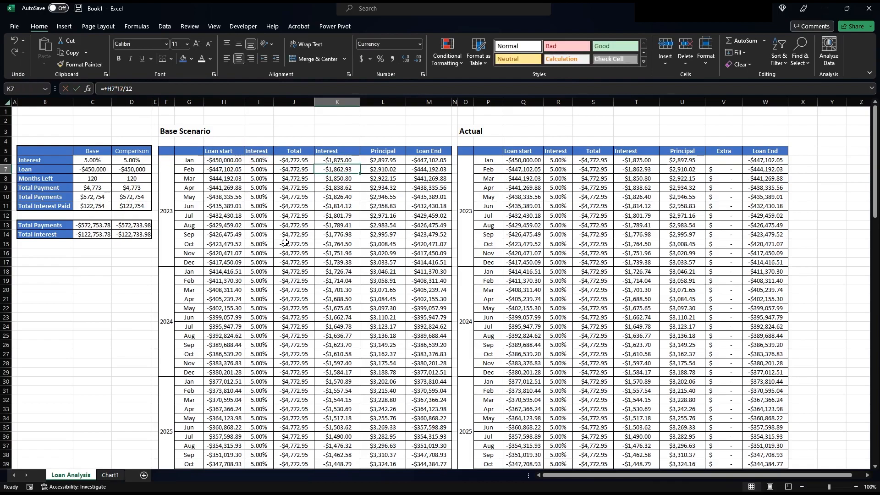
- Trace the cells used by the January Principal formula in L6
{"action": "left_click", "coordinate": [375, 159]}
{"action": "key", "text": "F2"}
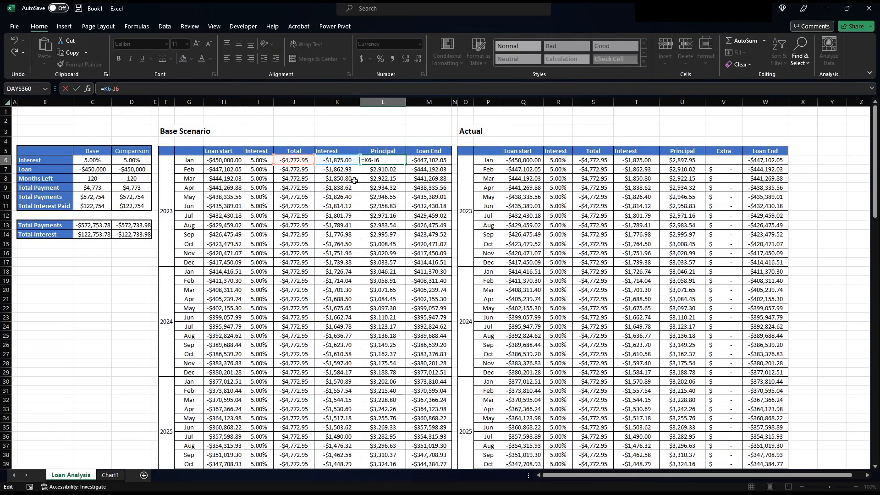
{"action": "key", "text": "ctrl+Return"}
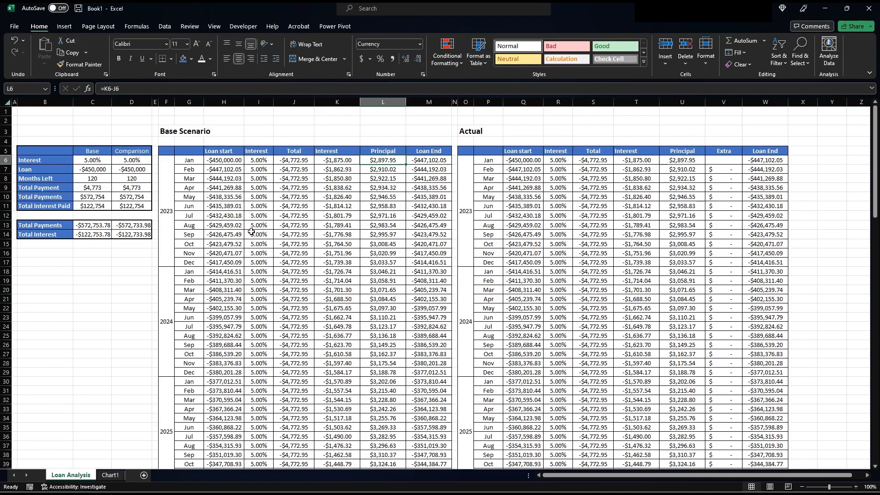
- Trace the cells used by the January Loan End formula in M6
{"action": "key", "text": "Right"}
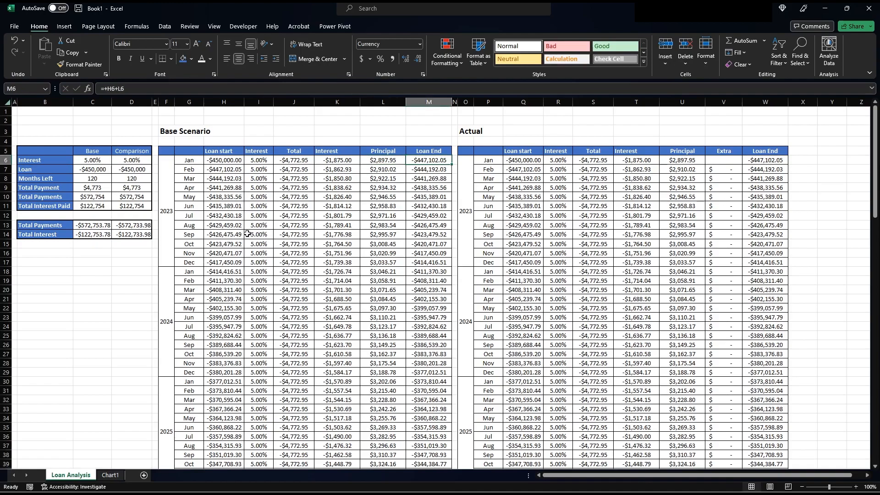
{"action": "key", "text": "F2"}
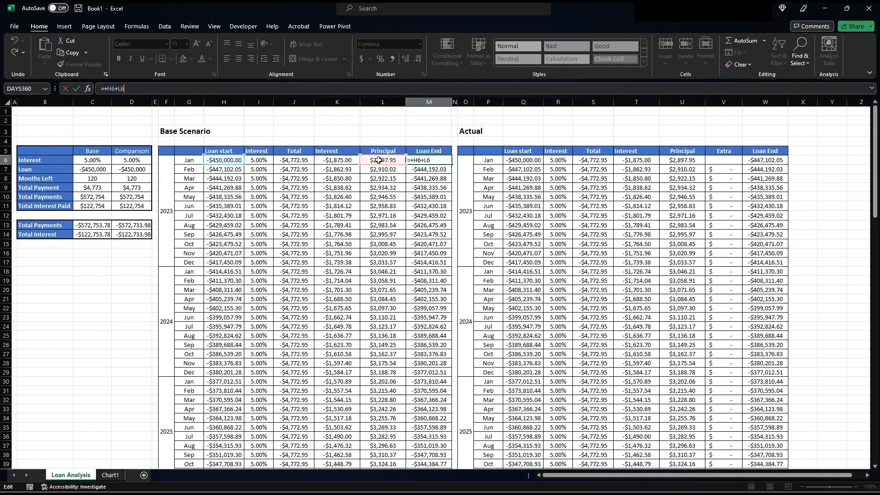
{"action": "key", "text": "Return"}
{"action": "key", "text": "Up"}
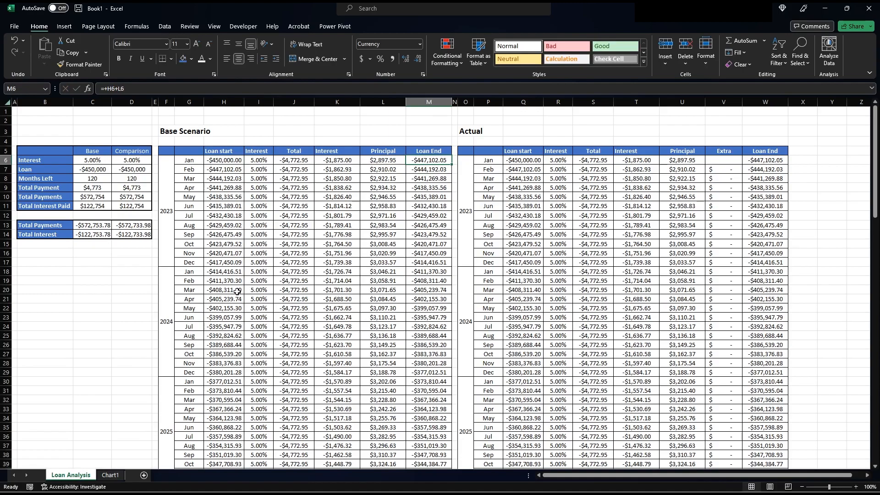
- Review the January Total, Interest, Principal and Loan End formulas across J6:M6 again
{"action": "key", "text": "Left"}
{"action": "key", "text": "Left"}
{"action": "key", "text": "Left"}
{"action": "key", "text": "Right"}
{"action": "key", "text": "Right"}
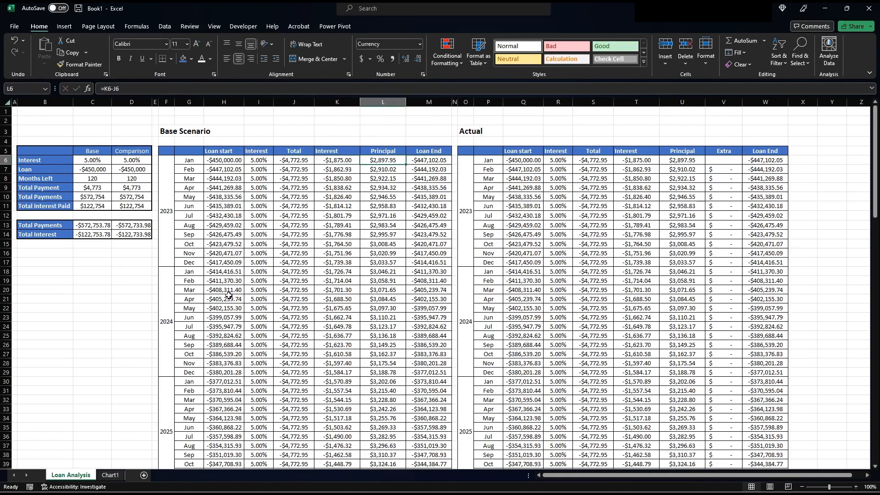
{"action": "key", "text": "Right"}
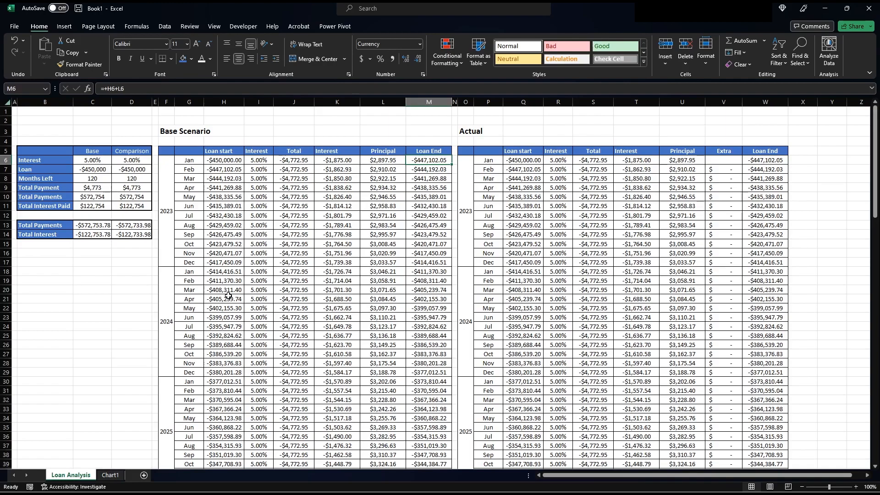
- Inspect the February Loan start IF formula in H7 and trace its reference to January's Loan End
{"action": "key", "text": "Down"}
{"action": "key", "text": "Left"}
{"action": "key", "text": "Left"}
{"action": "key", "text": "Left"}
{"action": "key", "text": "Left"}
{"action": "key", "text": "Left"}
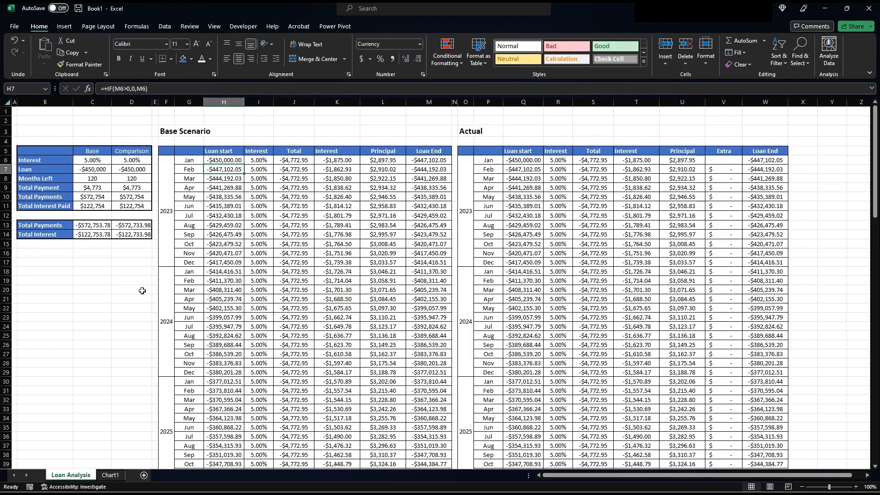
{"action": "left_click", "coordinate": [137, 89]}
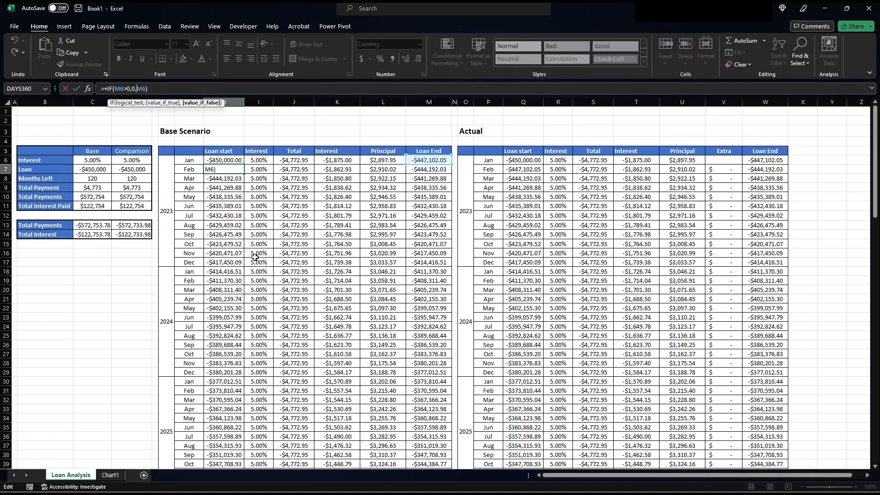
{"action": "key", "text": "ctrl+Return"}
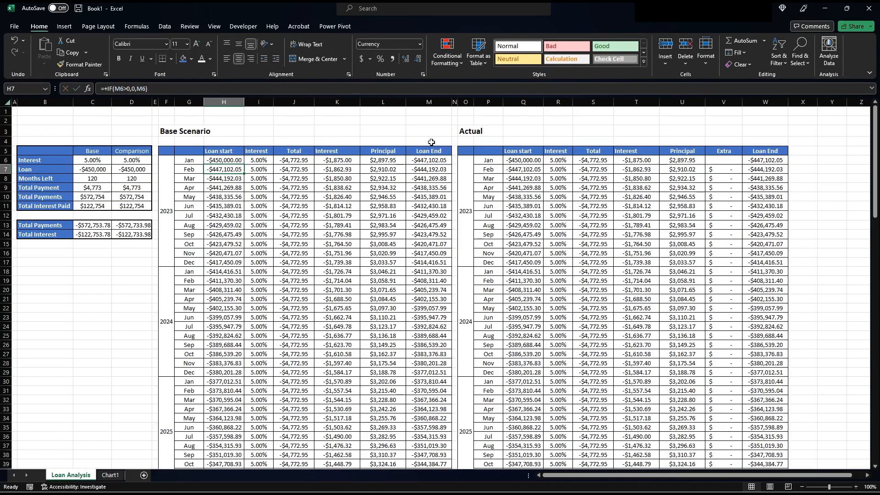
- Check the January Total formula in J6 and trace the references of the February Interest formula in K7
{"action": "left_click", "coordinate": [283, 170]}
{"action": "left_click", "coordinate": [306, 160]}
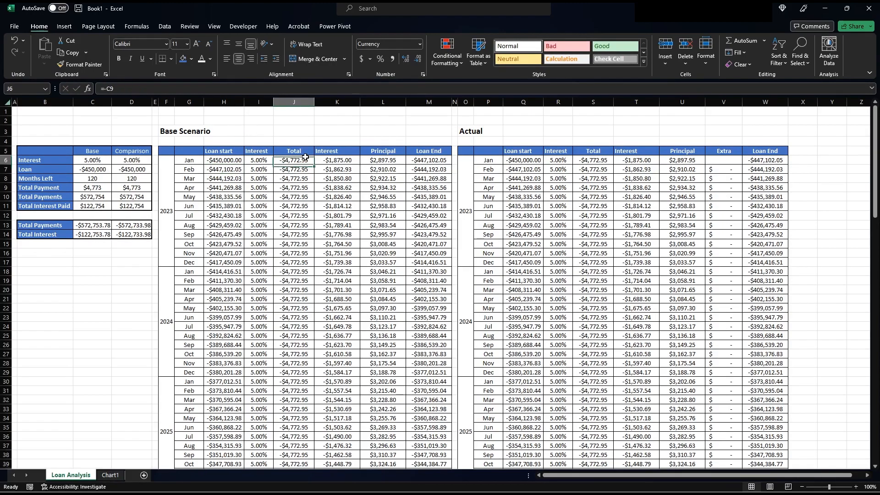
{"action": "left_click", "coordinate": [339, 169]}
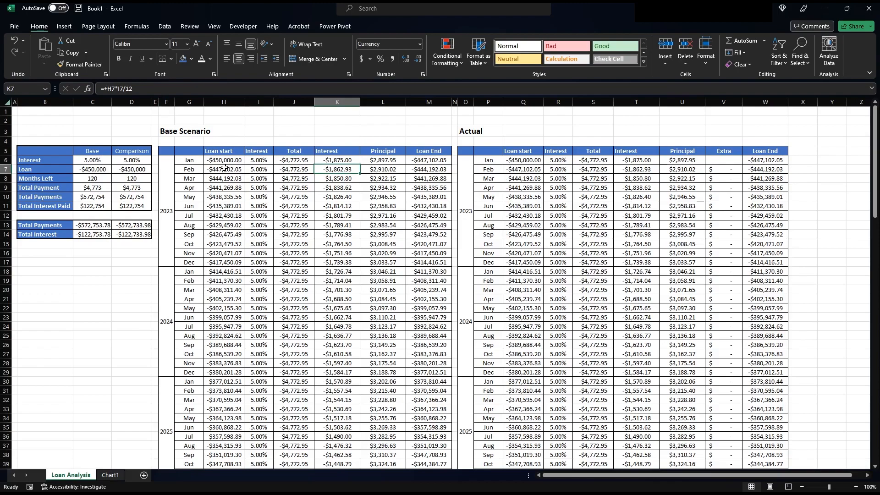
{"action": "left_click", "coordinate": [147, 90]}
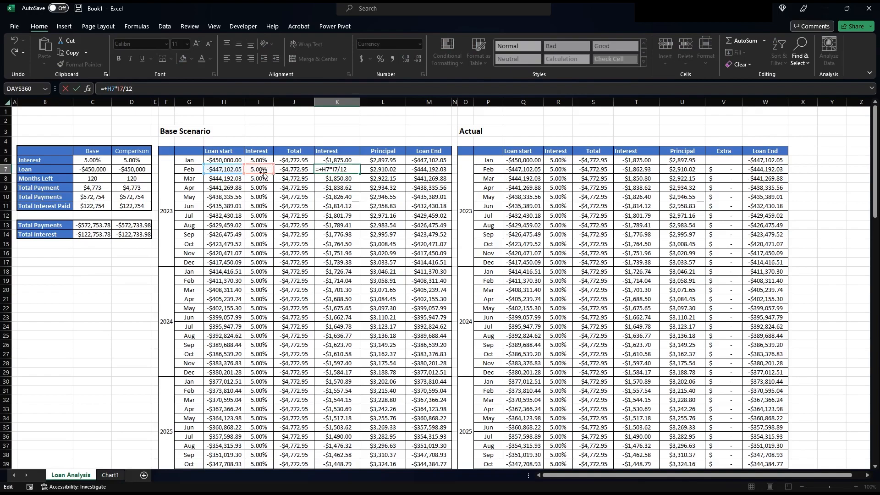
{"action": "key", "text": "ctrl+Return"}
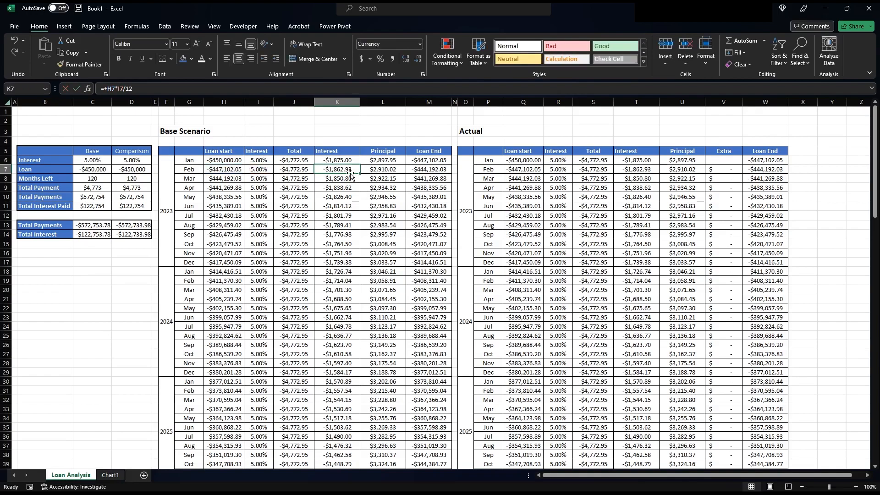
- Check the February Principal, Loan End and March Loan start formulas in L7, M7 and H8, and scan the Base Scenario schedule through December 2032
{"action": "left_click", "coordinate": [385, 172]}
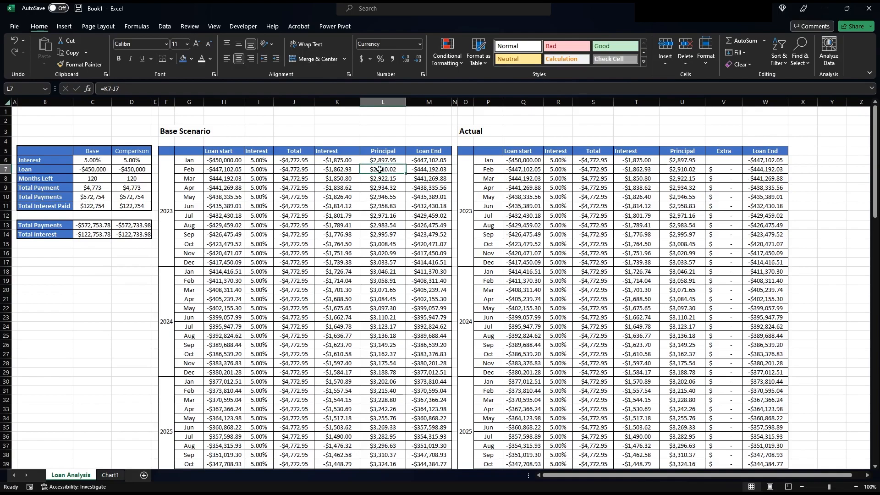
{"action": "left_click", "coordinate": [436, 169]}
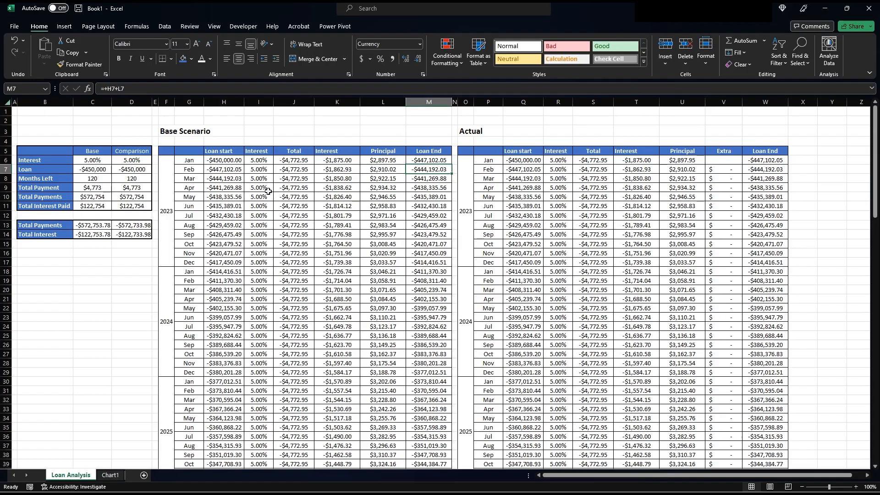
{"action": "left_click", "coordinate": [232, 180]}
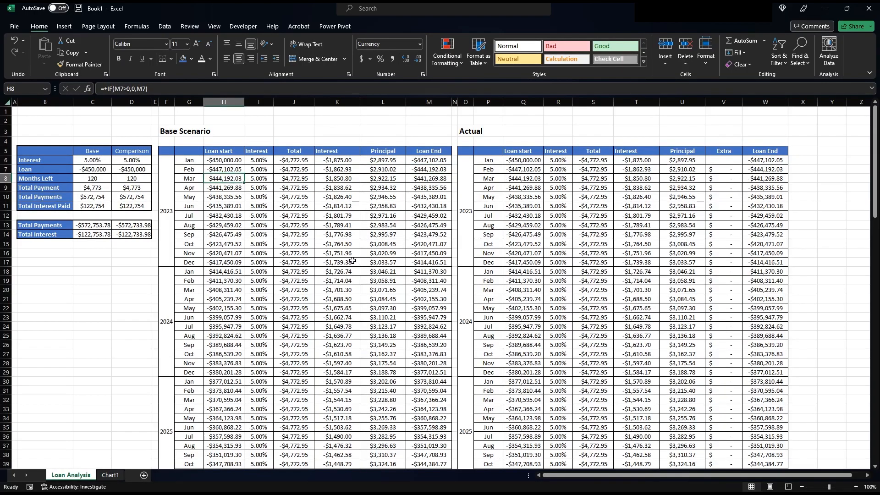
{"action": "scroll", "coordinate": [342, 266], "scroll_direction": "down", "scroll_amount": 15}
{"action": "scroll", "coordinate": [324, 276], "scroll_direction": "down", "scroll_amount": 19}
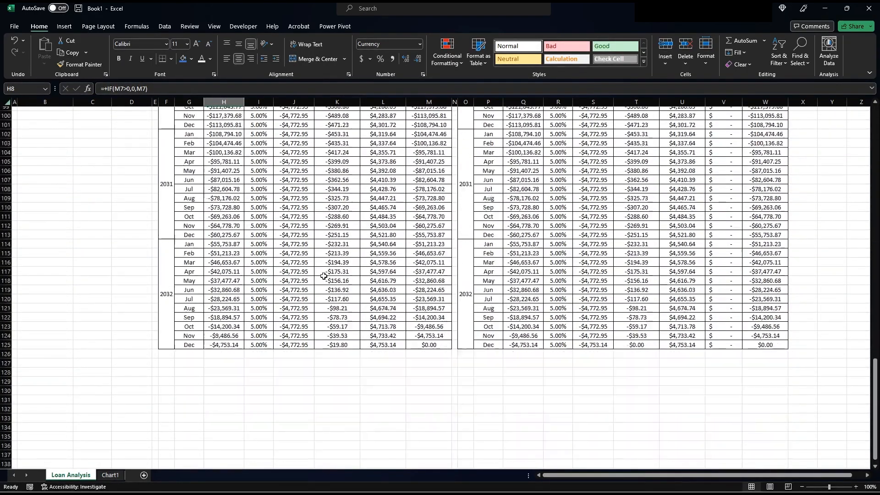
{"action": "scroll", "coordinate": [288, 298], "scroll_direction": "up", "scroll_amount": 20}
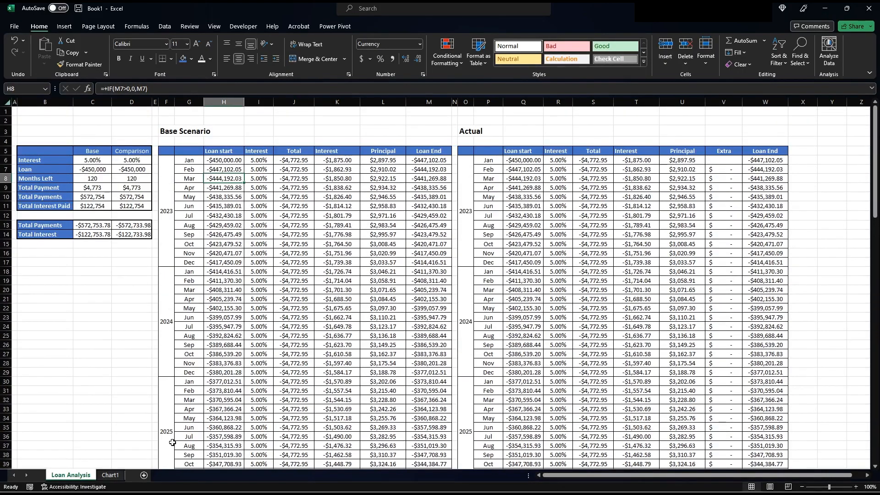
- View the Loan Balance chart on the Chart1 sheet and return to the Loan Analysis sheet
{"action": "left_click", "coordinate": [113, 475]}
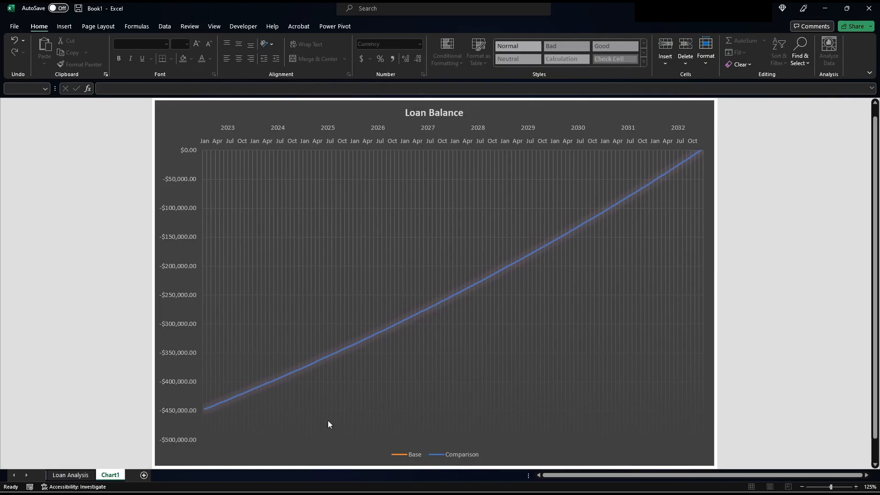
{"action": "mouse_move", "coordinate": [205, 411]}
{"action": "left_click", "coordinate": [70, 475]}
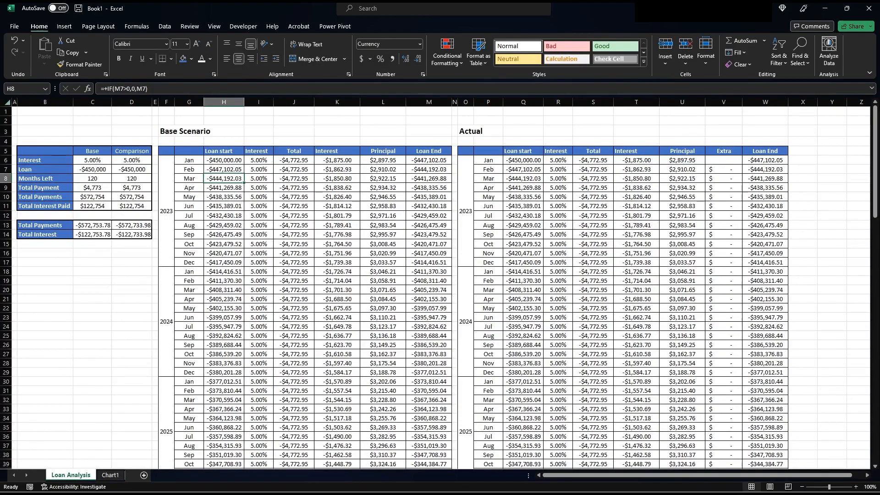
{"action": "left_click", "coordinate": [825, 8]}
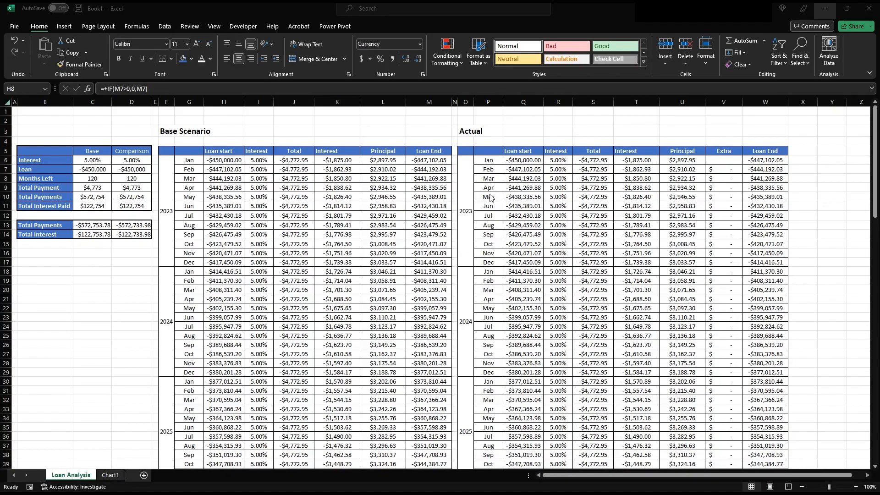
{"action": "left_click", "coordinate": [280, 171]}
{"action": "left_click", "coordinate": [167, 98]}
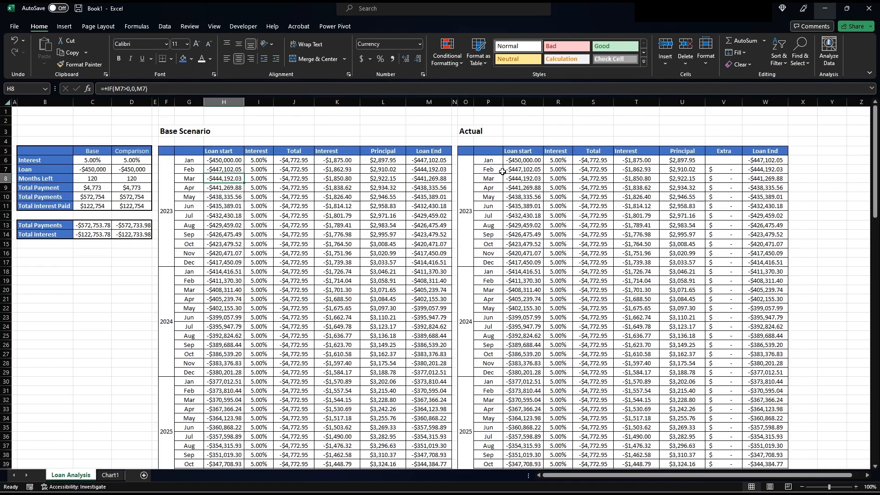
- Check the January Loan start formula in Q6 of the Actual schedule and enter an extra payment of 1000 in V6
{"action": "left_click", "coordinate": [518, 164]}
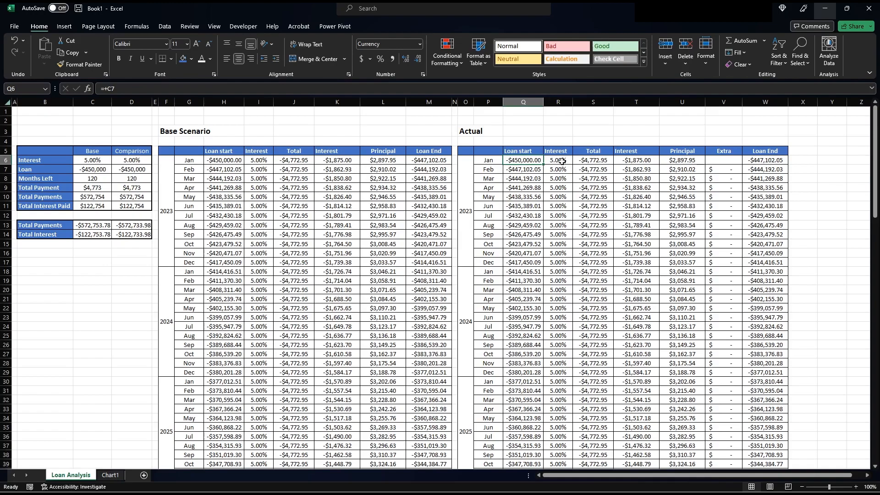
{"action": "left_click", "coordinate": [726, 162]}
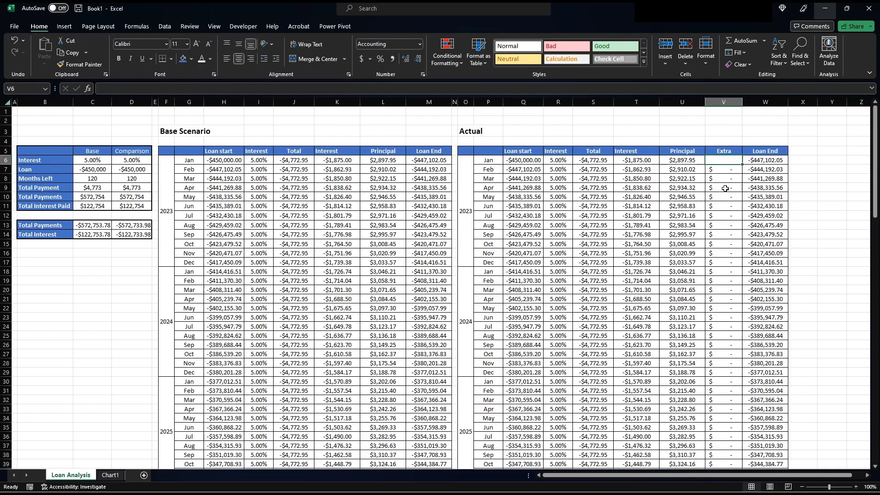
{"action": "type", "text": "1000"}
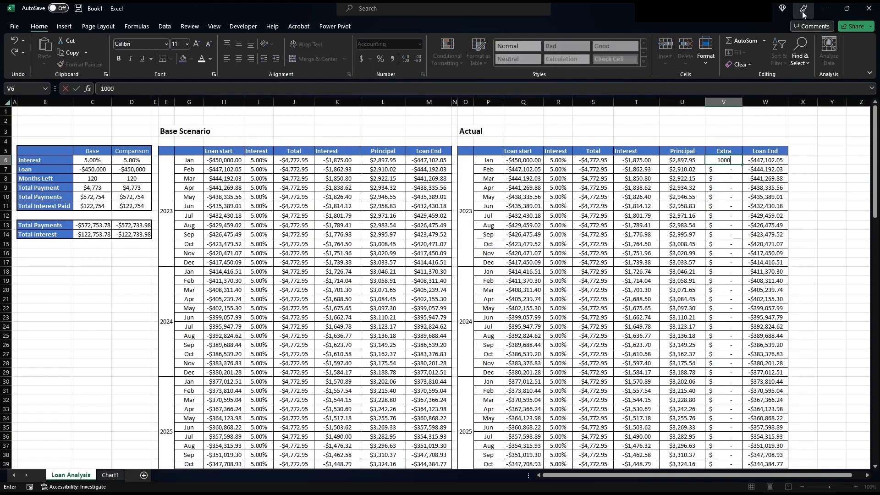
{"action": "key", "text": "Return"}
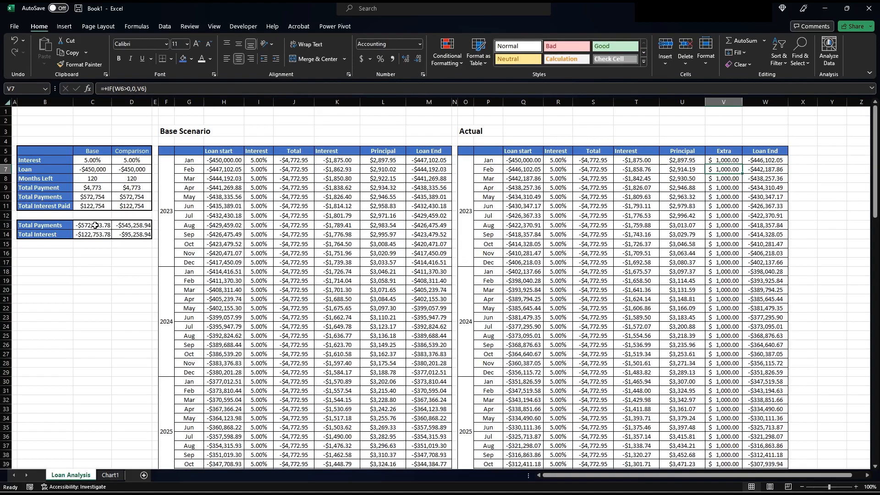
- Compare the loan summary in B5:D11 with the Total Payments and Total Interest figures in B13:D14
{"action": "left_click_drag", "start_coordinate": [51, 226], "coordinate": [133, 234]}
{"action": "left_click_drag", "start_coordinate": [40, 151], "coordinate": [122, 206]}
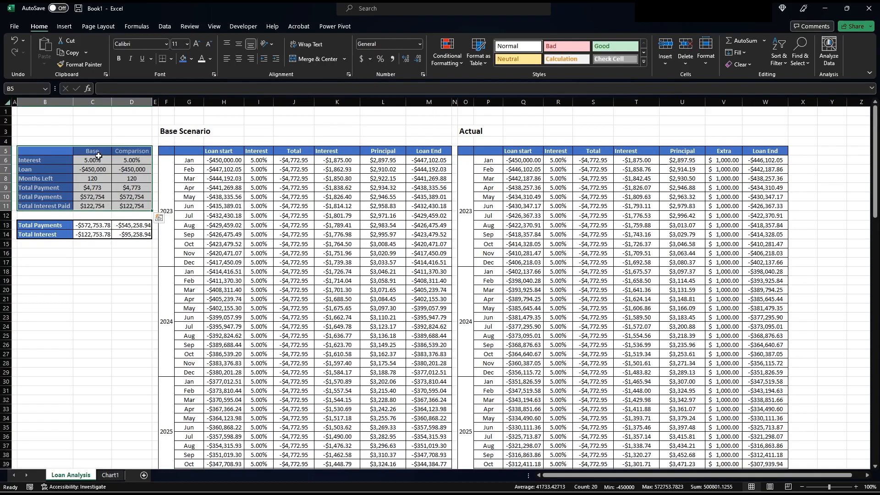
{"action": "left_click_drag", "start_coordinate": [92, 158], "coordinate": [122, 202]}
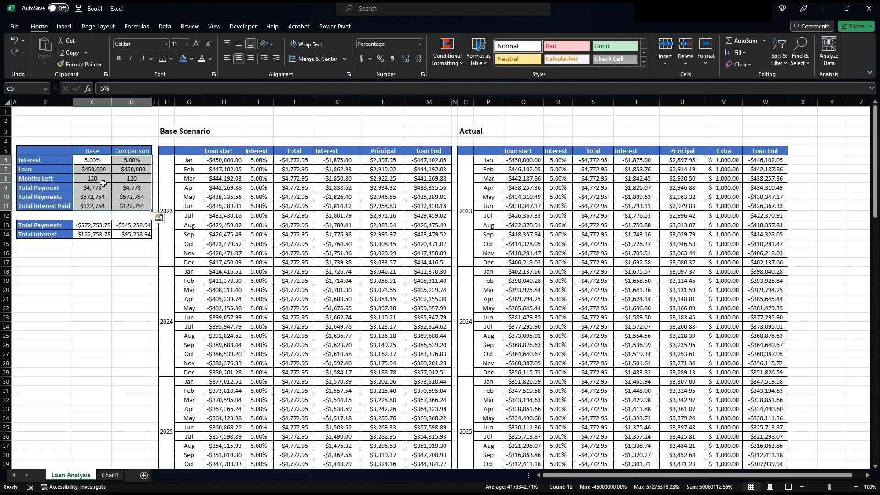
{"action": "left_click", "coordinate": [132, 159]}
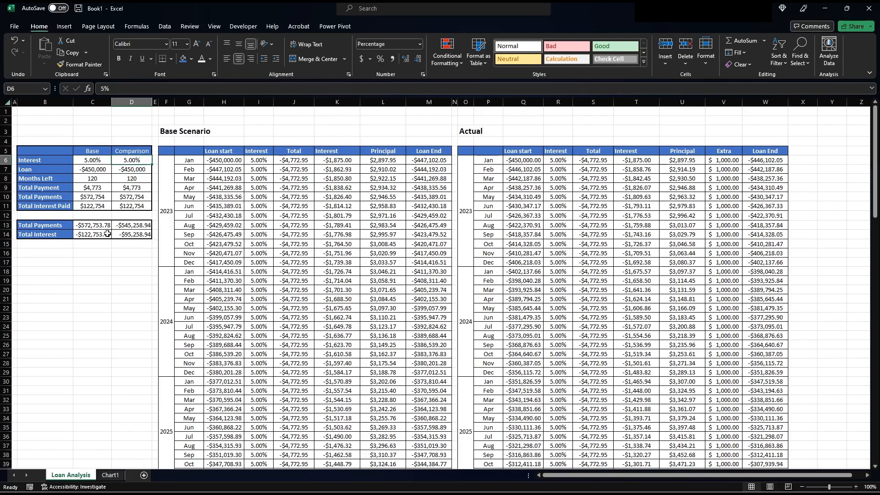
{"action": "left_click_drag", "start_coordinate": [46, 226], "coordinate": [148, 235]}
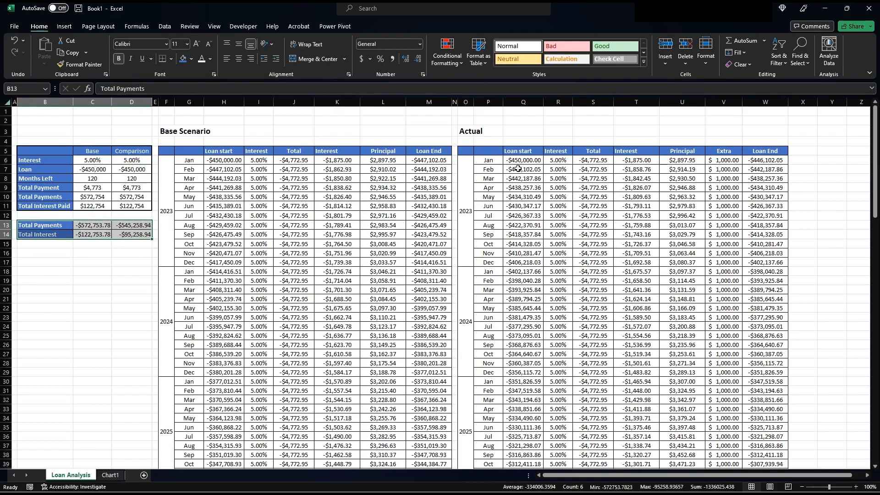
- Trace the Comparison Total Payments formula in D13, and check it against the extra payment in V6 and the Base total in C13
{"action": "left_click", "coordinate": [126, 226]}
{"action": "key", "text": "F2"}
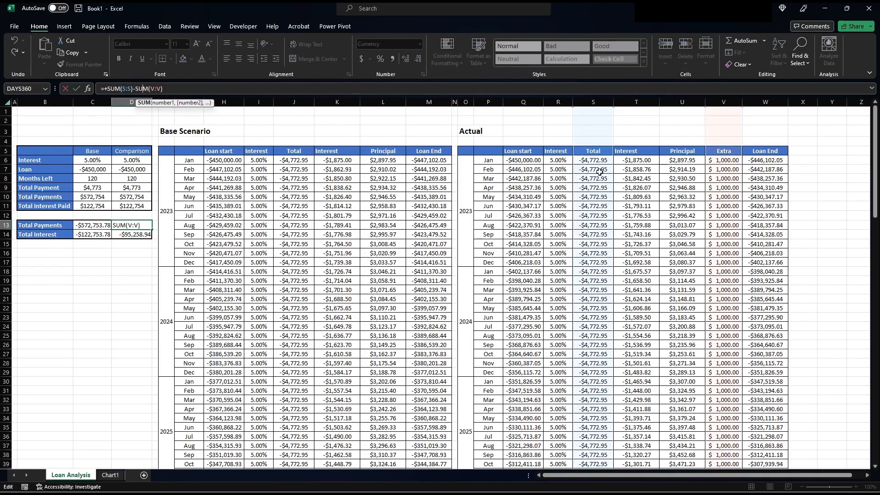
{"action": "key", "text": "Escape"}
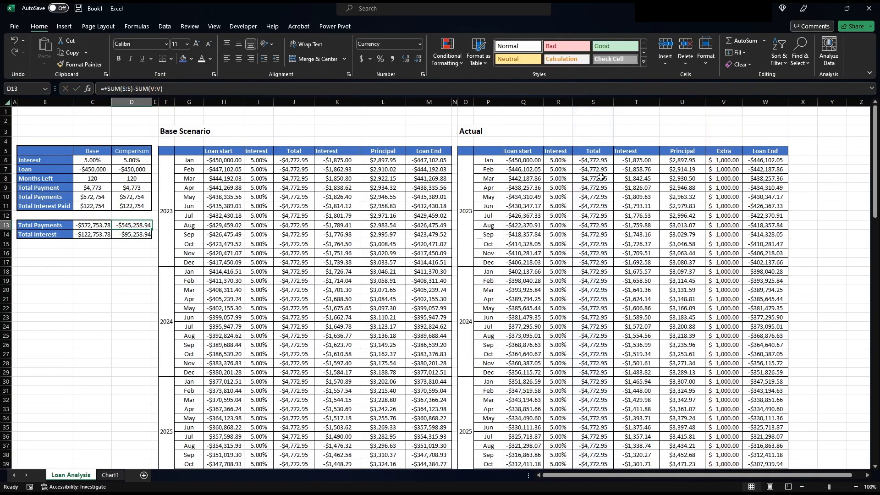
{"action": "left_click", "coordinate": [723, 160]}
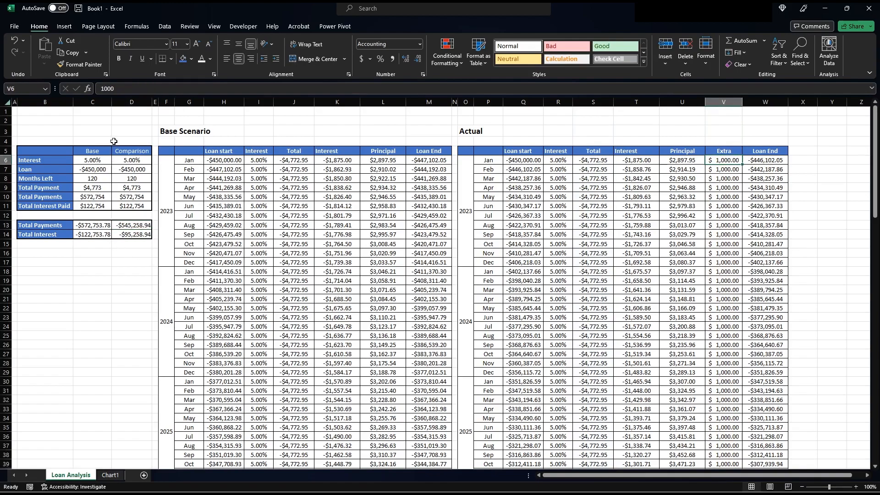
{"action": "left_click", "coordinate": [90, 226]}
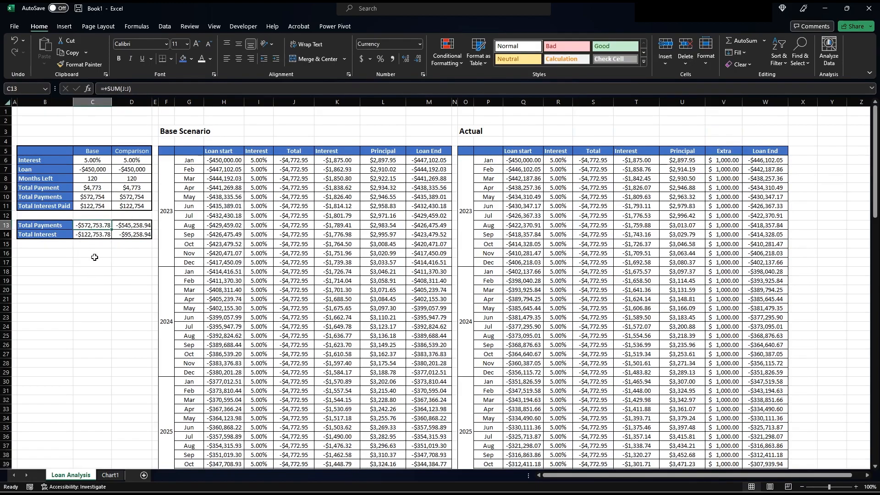
{"action": "left_click", "coordinate": [138, 224]}
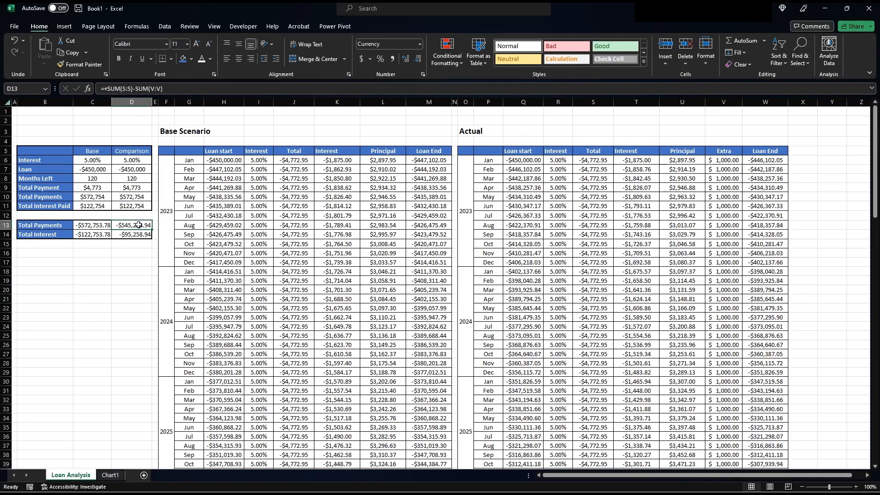
- Compare the Base and Comparison payoff points on the Loan Balance chart in Chart1, and return to the Loan Analysis sheet
{"action": "left_click", "coordinate": [110, 475]}
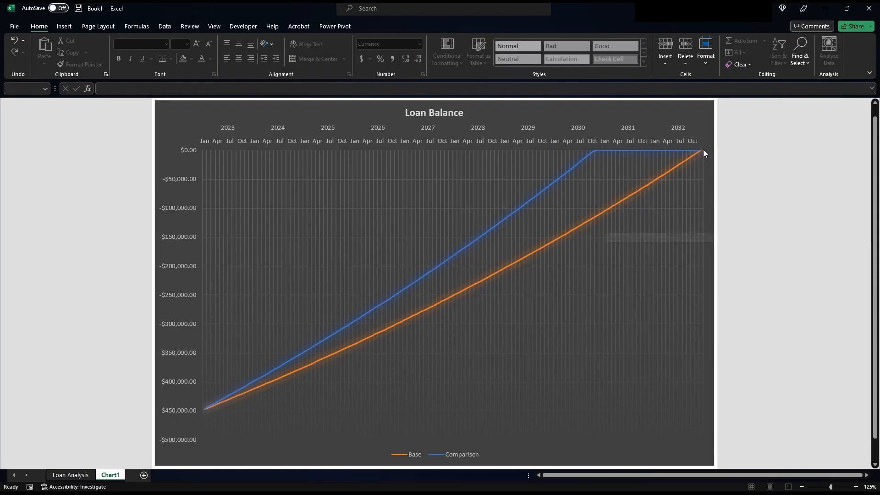
{"action": "mouse_move", "coordinate": [703, 151]}
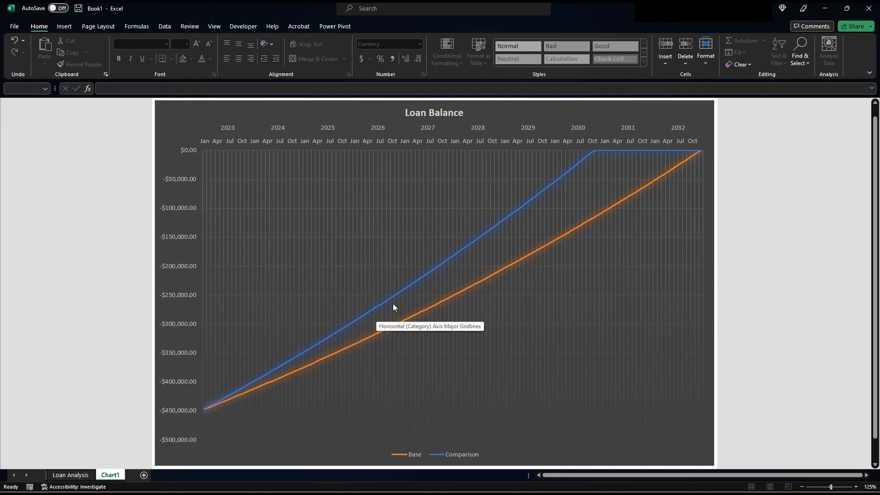
{"action": "mouse_move", "coordinate": [598, 151]}
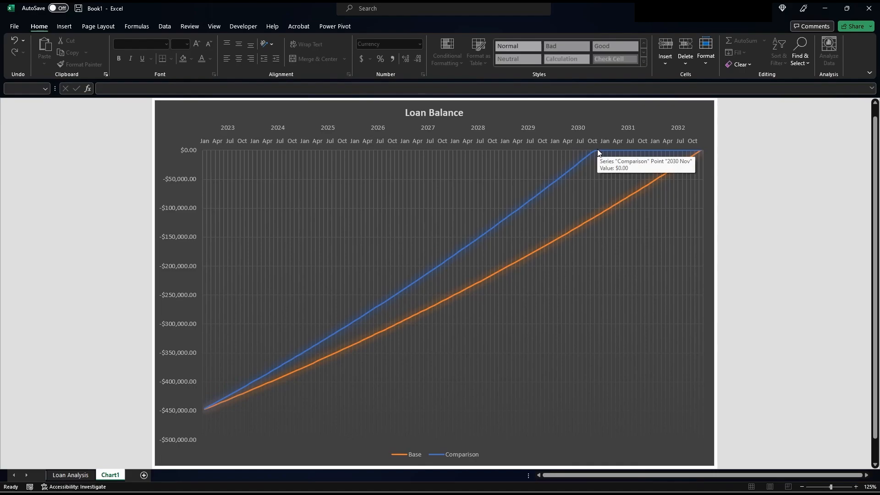
{"action": "left_click", "coordinate": [60, 475]}
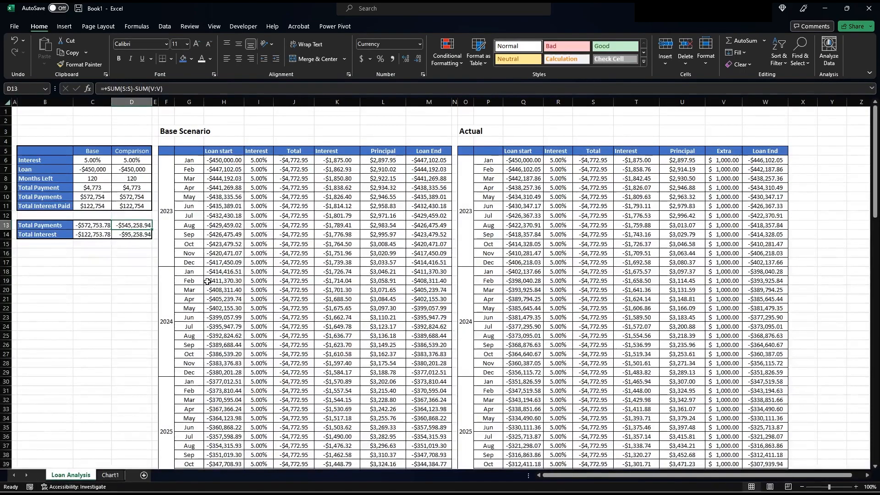
- Clear the January Extra payment in V6 and re-enter it as 1000
{"action": "left_click", "coordinate": [723, 160]}
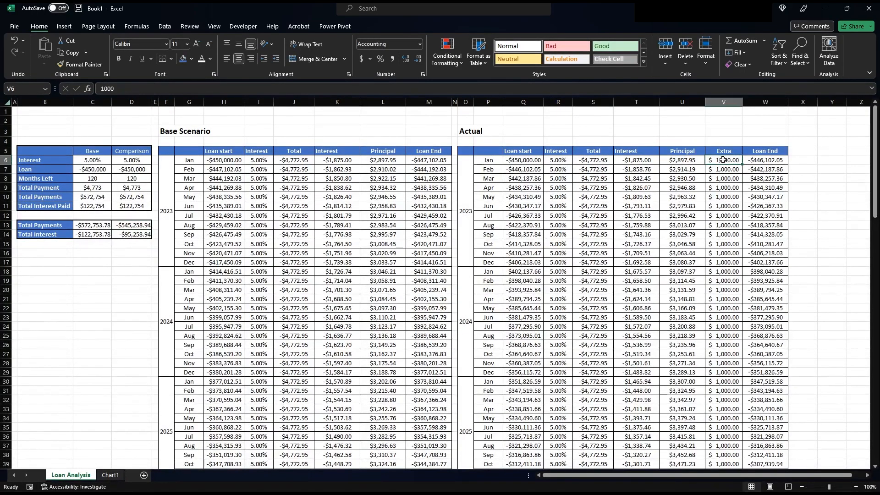
{"action": "key", "text": "Delete"}
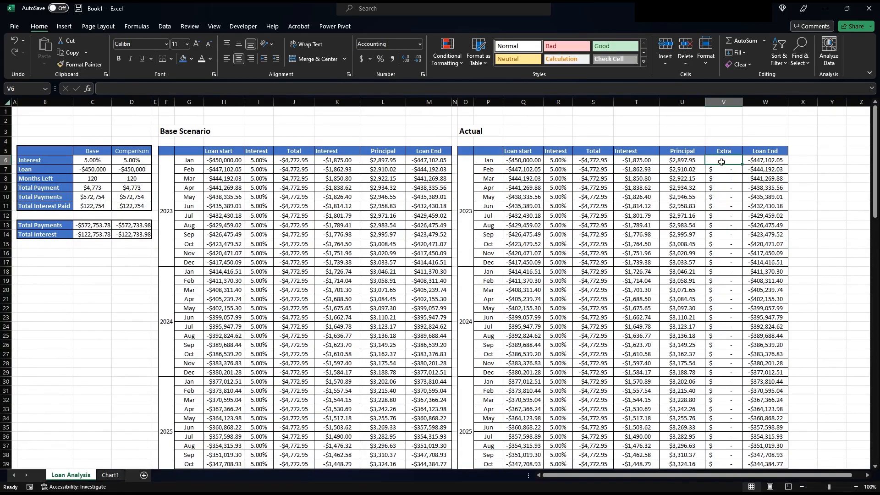
{"action": "type", "text": "1000"}
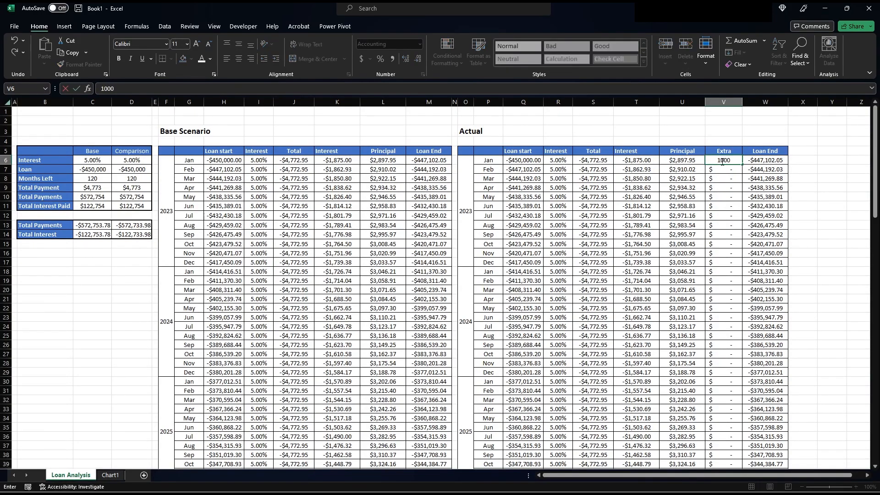
{"action": "key", "text": "Return"}
- Examine the final years of the Actual schedule, including the November 2030 Loan End formula in W100
{"action": "scroll", "coordinate": [721, 161], "scroll_direction": "down", "scroll_amount": 20}
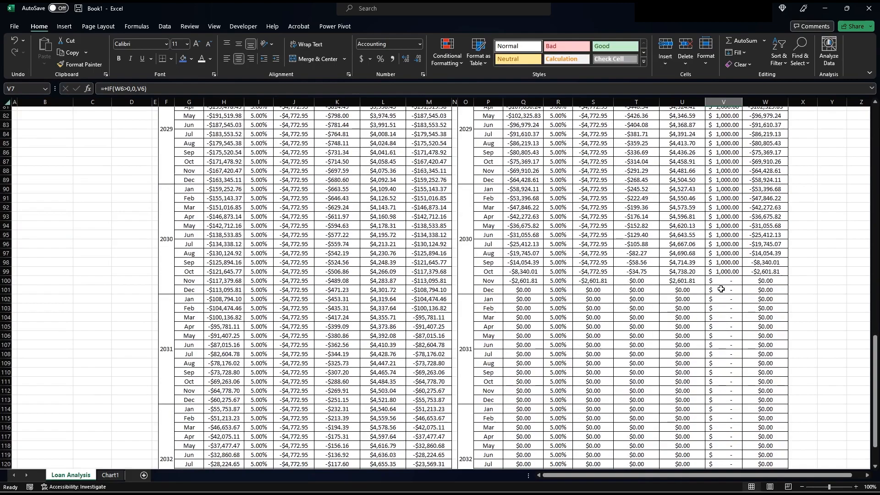
{"action": "left_click", "coordinate": [755, 280]}
{"action": "scroll", "coordinate": [778, 287], "scroll_direction": "down", "scroll_amount": 4}
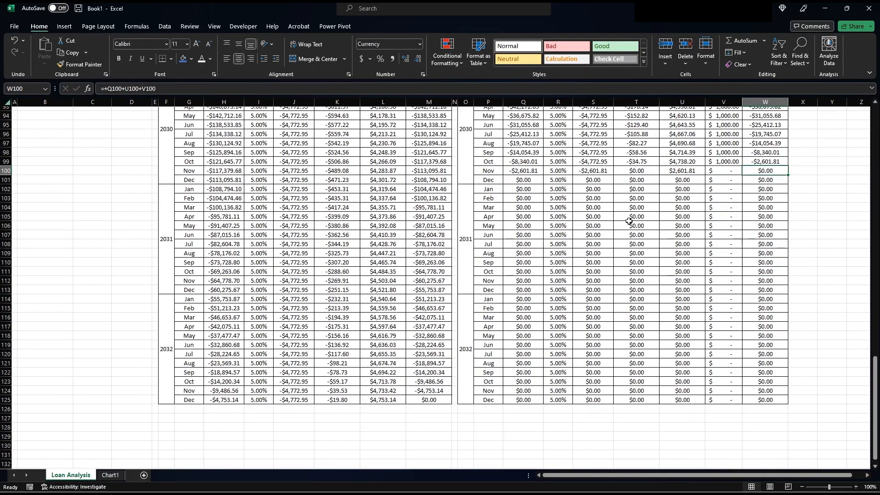
{"action": "scroll", "coordinate": [591, 286], "scroll_direction": "up", "scroll_amount": 20}
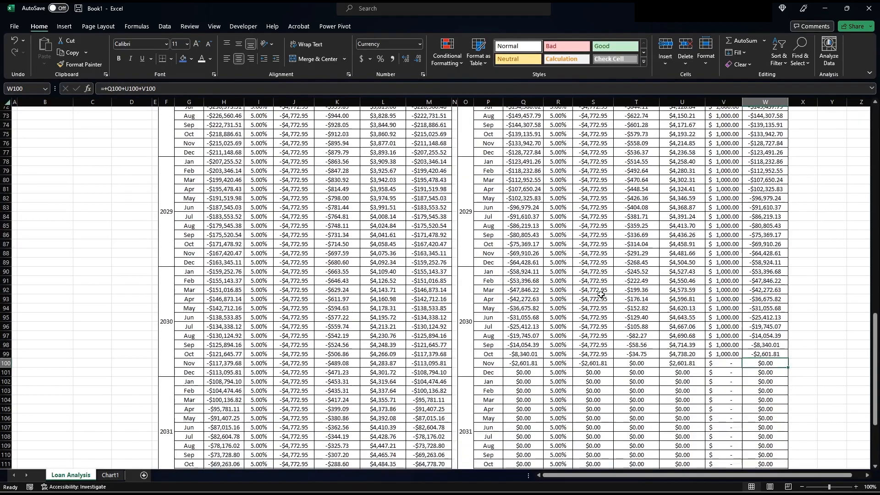
{"action": "scroll", "coordinate": [591, 286], "scroll_direction": "up", "scroll_amount": 2}
- Inspect the Actual schedule's Total formulas in S11 and S6 and the February Interest cell T7
{"action": "left_click", "coordinate": [593, 206]}
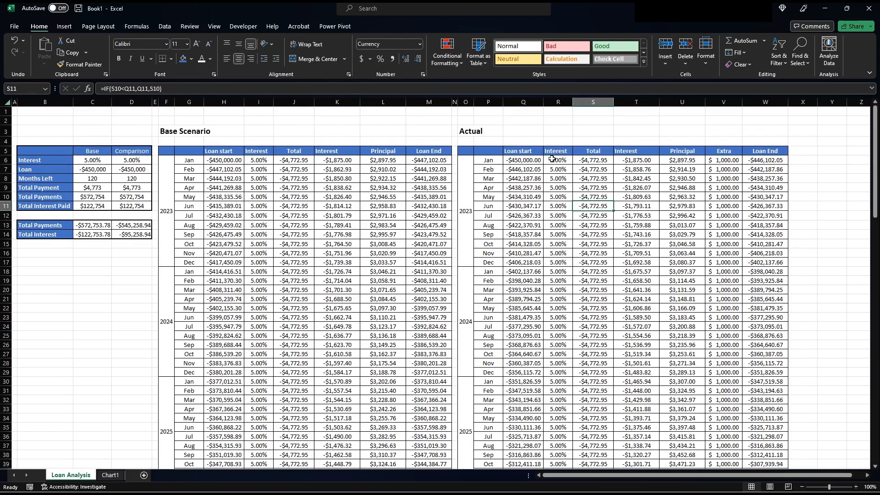
{"action": "left_click", "coordinate": [602, 161]}
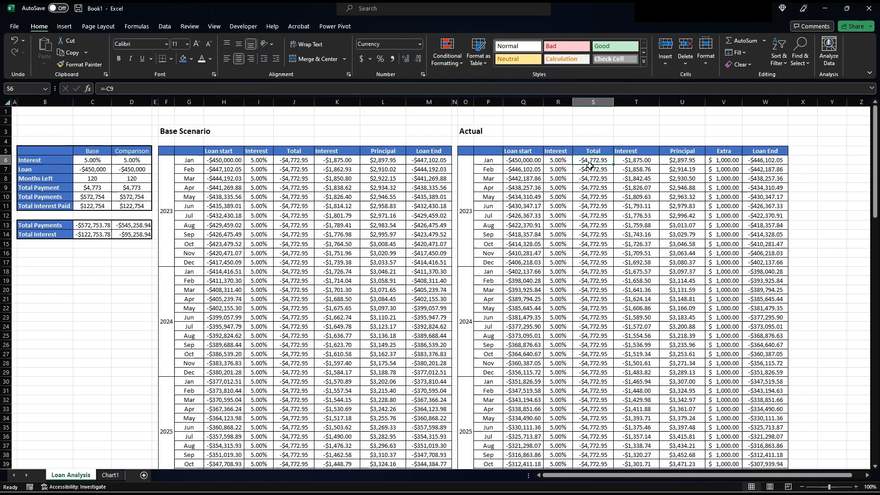
{"action": "left_click", "coordinate": [650, 170]}
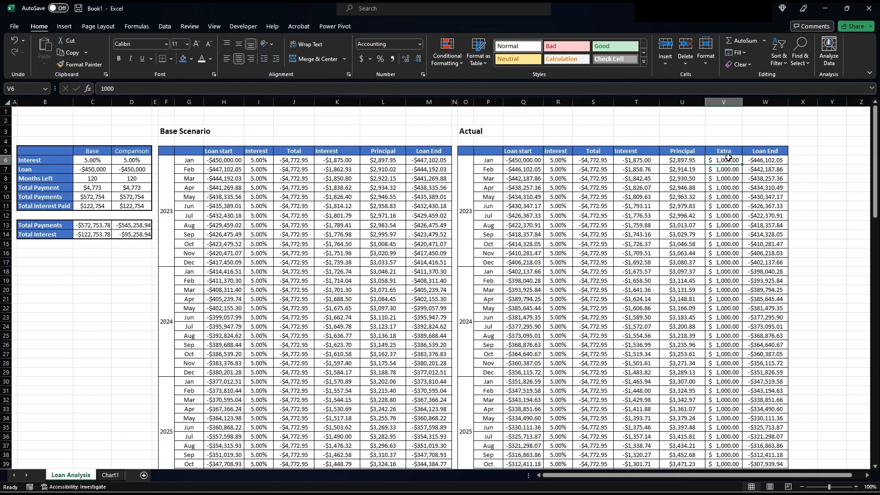
- Clear the January Extra payment in V6 of the Actual schedule
{"action": "key", "text": "Delete"}
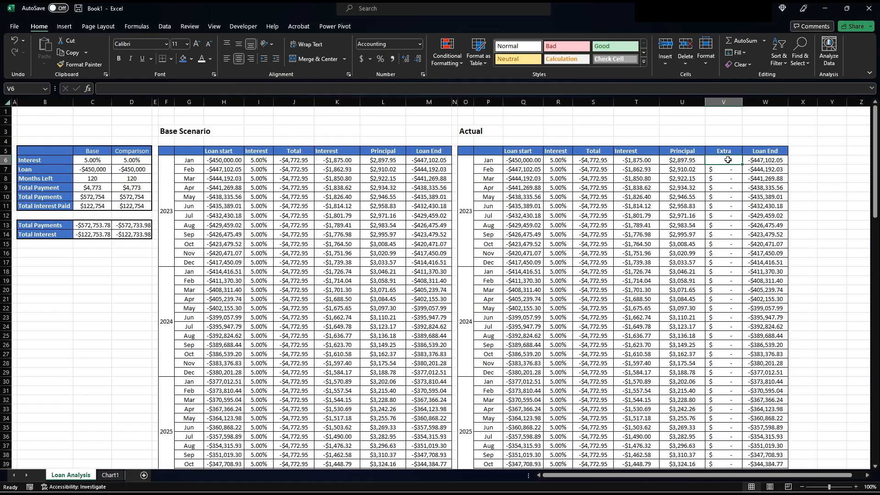
{"action": "left_click", "coordinate": [728, 207]}
{"action": "left_click", "coordinate": [725, 171]}
{"action": "left_click", "coordinate": [723, 161]}
- Inspect the Actual schedule's January formulas for Loan start, interest rate, Total and Interest in Q6 to T6
{"action": "left_click", "coordinate": [514, 160]}
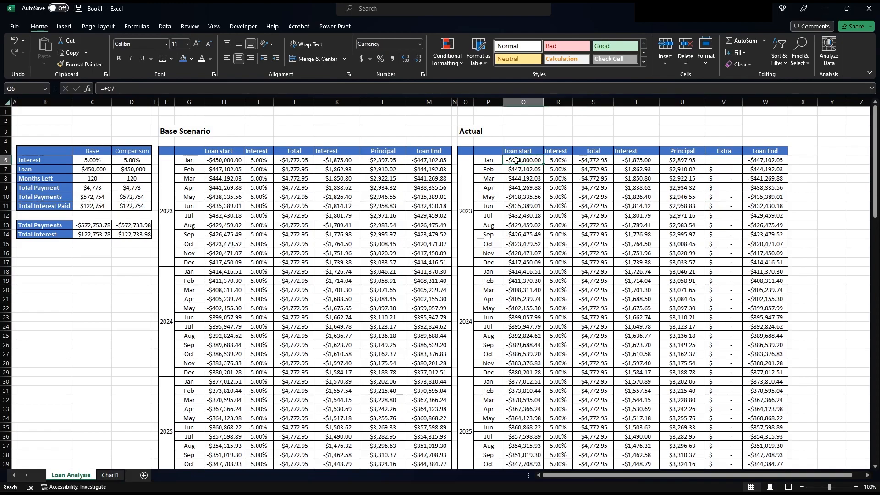
{"action": "left_click", "coordinate": [566, 160]}
{"action": "left_click", "coordinate": [594, 162]}
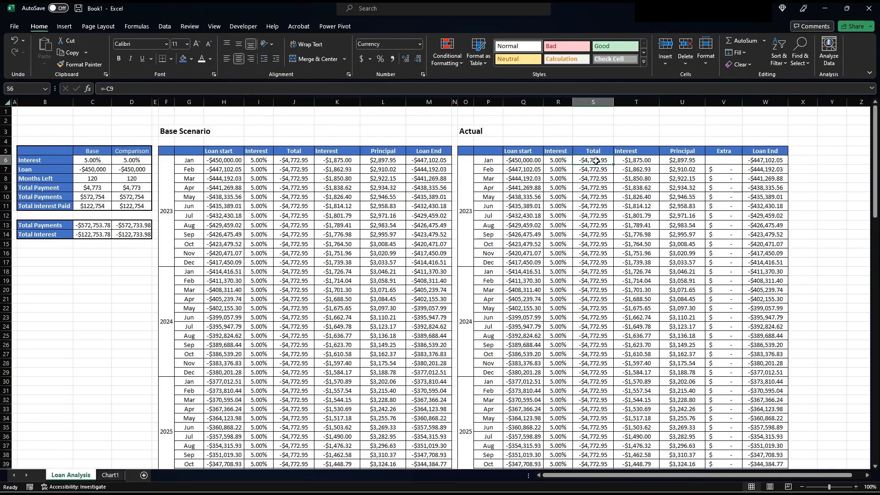
{"action": "left_click", "coordinate": [623, 160]}
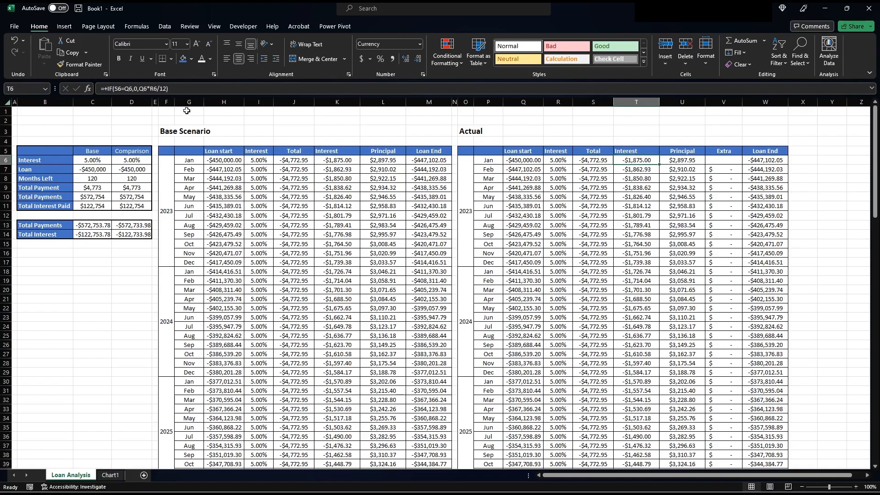
{"action": "key", "text": "F2"}
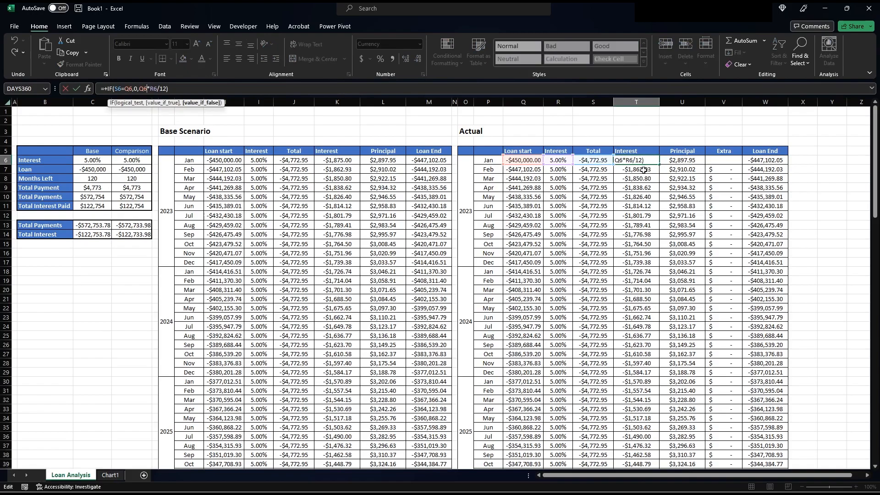
{"action": "key", "text": "Return"}
- Inspect the Actual schedule's February formulas for Loan start in Q7, interest rate in R7 and Total in S7
{"action": "left_click", "coordinate": [596, 169]}
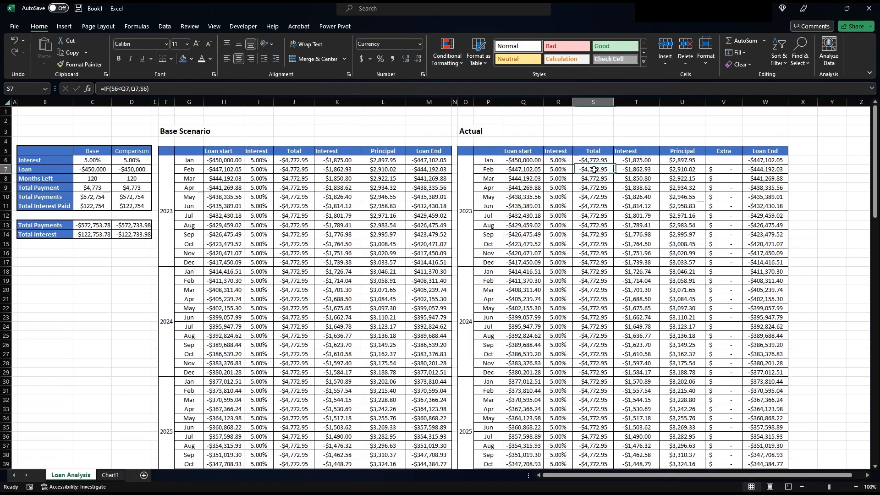
{"action": "left_click", "coordinate": [517, 171]}
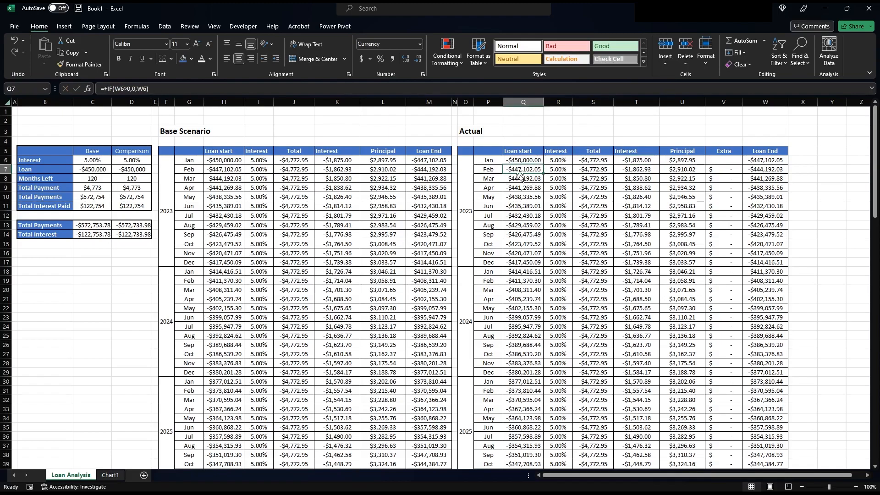
{"action": "key", "text": "F2"}
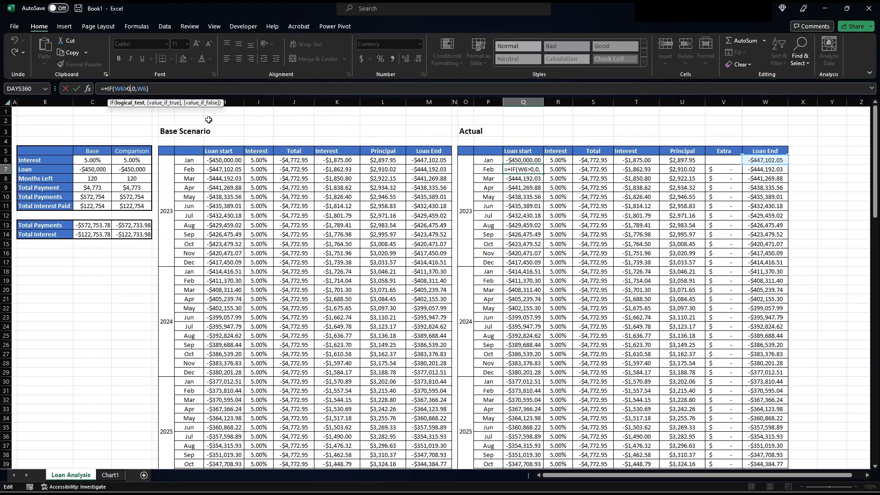
{"action": "left_click", "coordinate": [568, 171]}
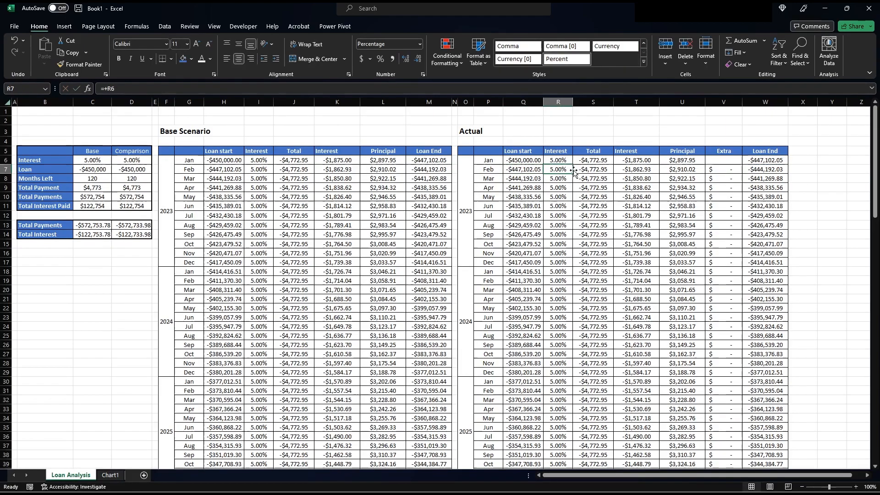
{"action": "left_click", "coordinate": [605, 168]}
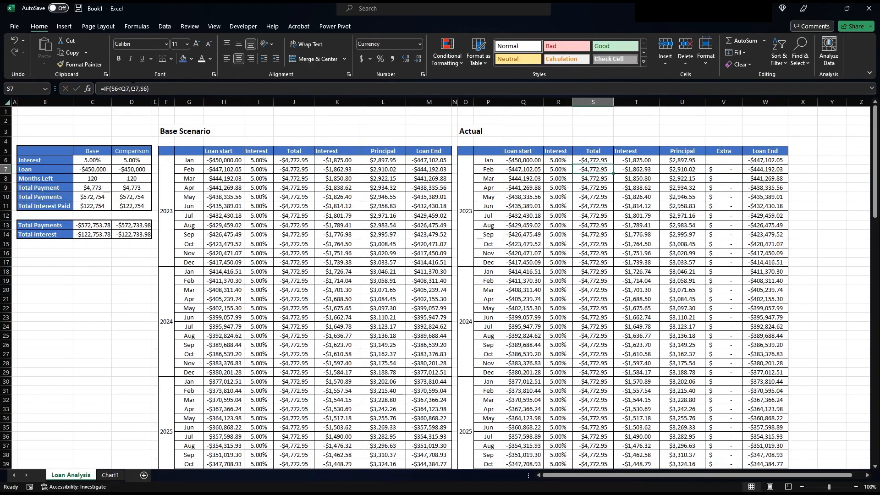
{"action": "key", "text": "F2"}
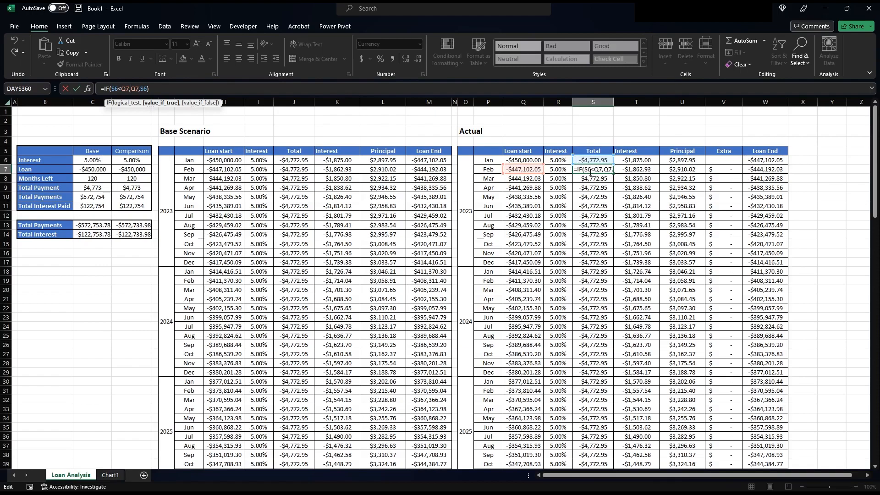
{"action": "key", "text": "Tab"}
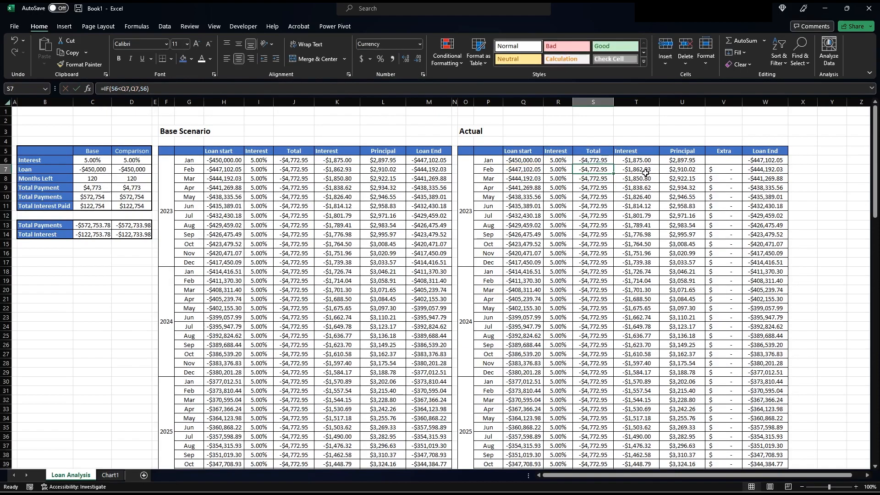
- Inspect the Actual schedule's February formulas for Interest in T7, Principal in U7 and Extra in V7
{"action": "double_click", "coordinate": [638, 170]}
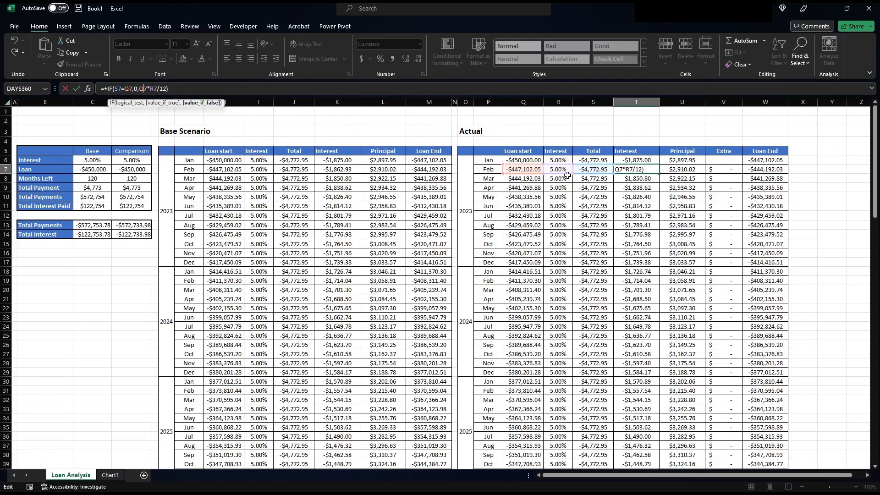
{"action": "key", "text": "ctrl+Return"}
{"action": "left_click", "coordinate": [670, 171]}
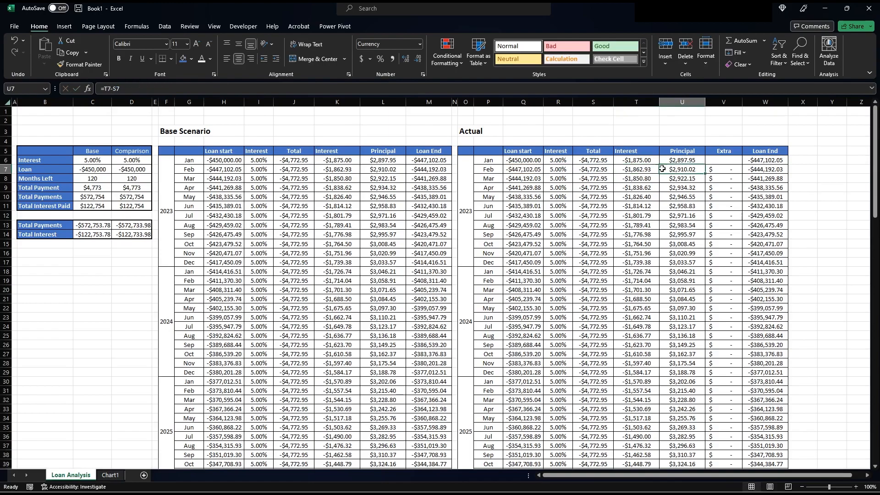
{"action": "left_click", "coordinate": [714, 170]}
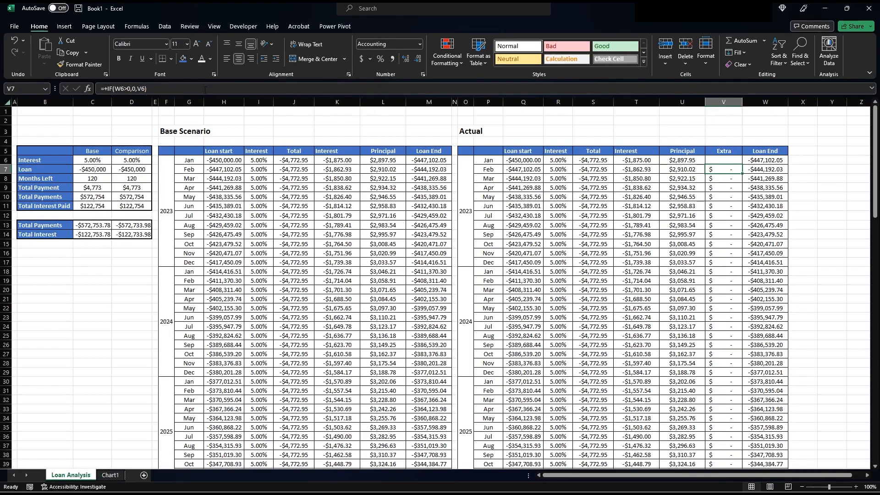
{"action": "left_click", "coordinate": [138, 88]}
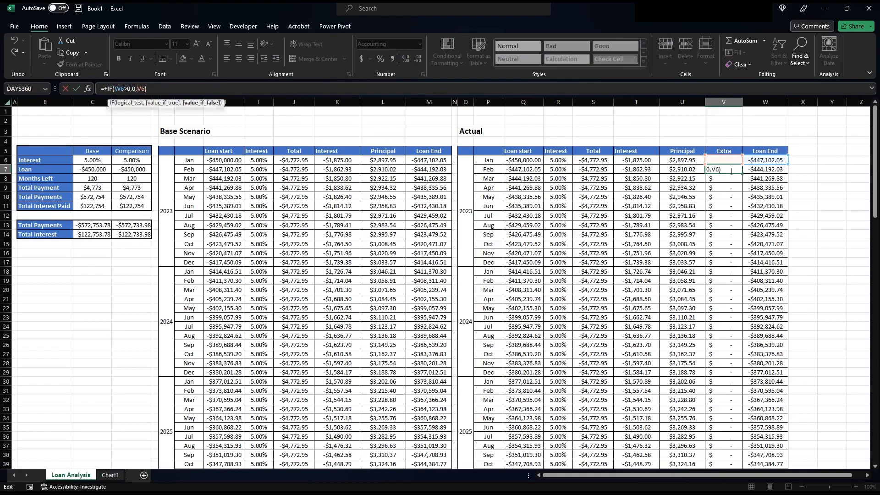
- Set the January Extra payment in V6 to 100
{"action": "left_click", "coordinate": [718, 160]}
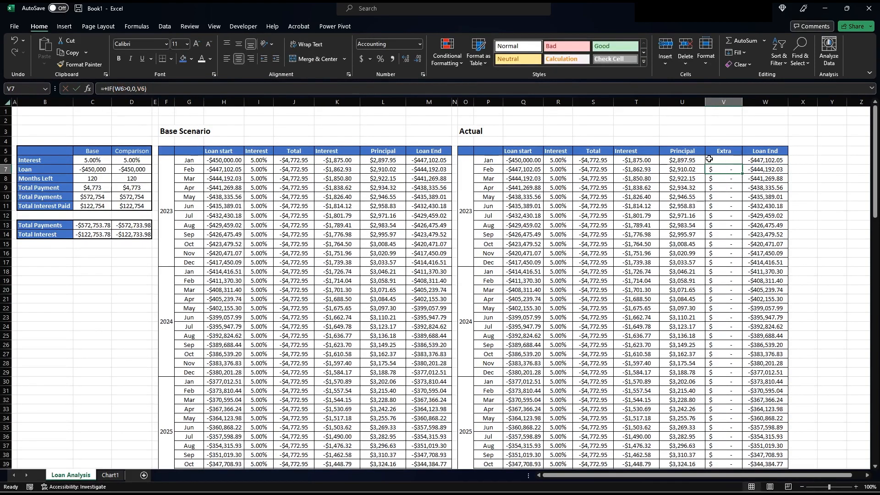
{"action": "type", "text": "100"}
{"action": "key", "text": "Return"}
- Examine the final years of the Actual schedule, including the August 2032 Extra formula in V121, and return to the start
{"action": "scroll", "coordinate": [713, 220], "scroll_direction": "down", "scroll_amount": 15}
{"action": "scroll", "coordinate": [712, 229], "scroll_direction": "down", "scroll_amount": 19}
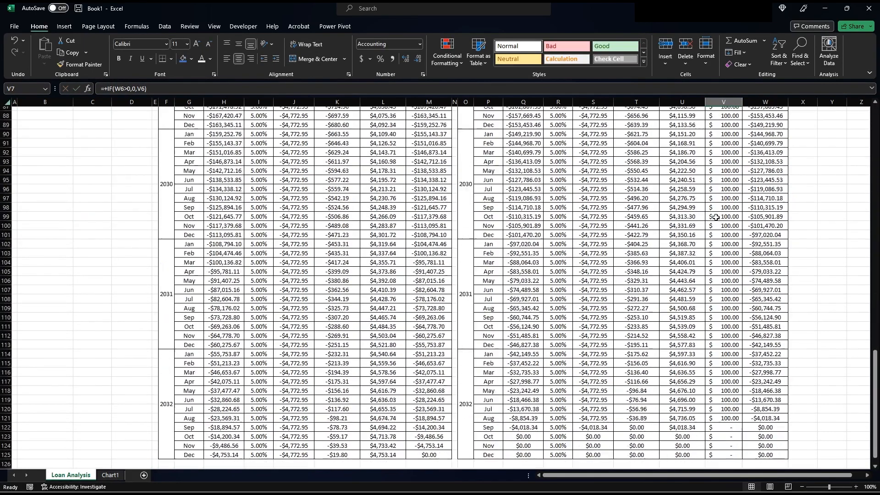
{"action": "left_click", "coordinate": [728, 281]}
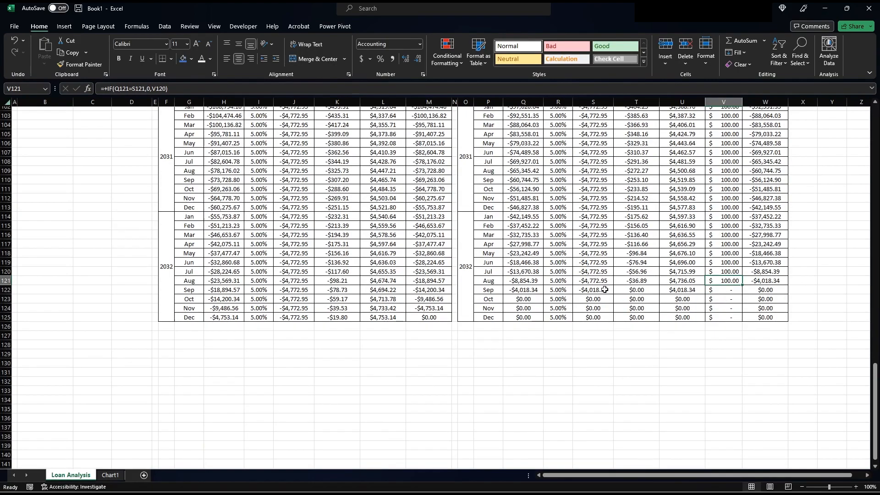
{"action": "scroll", "coordinate": [717, 292], "scroll_direction": "up", "scroll_amount": 20}
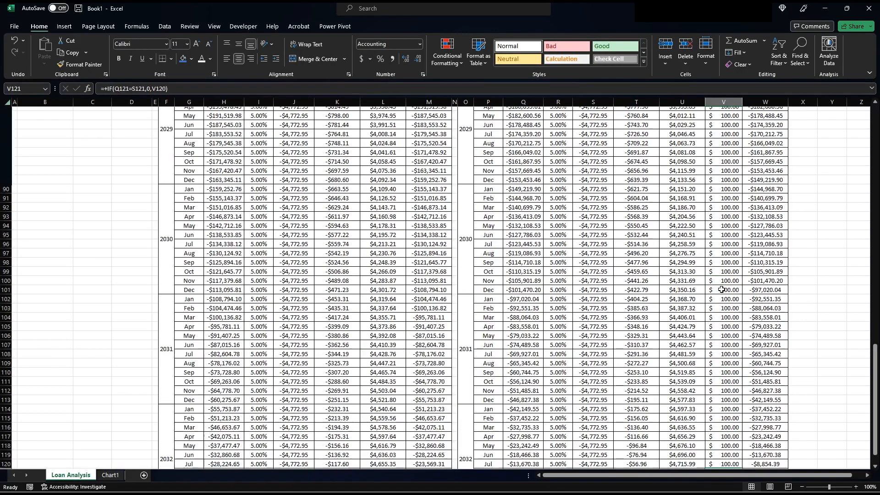
{"action": "scroll", "coordinate": [711, 245], "scroll_direction": "up", "scroll_amount": 12}
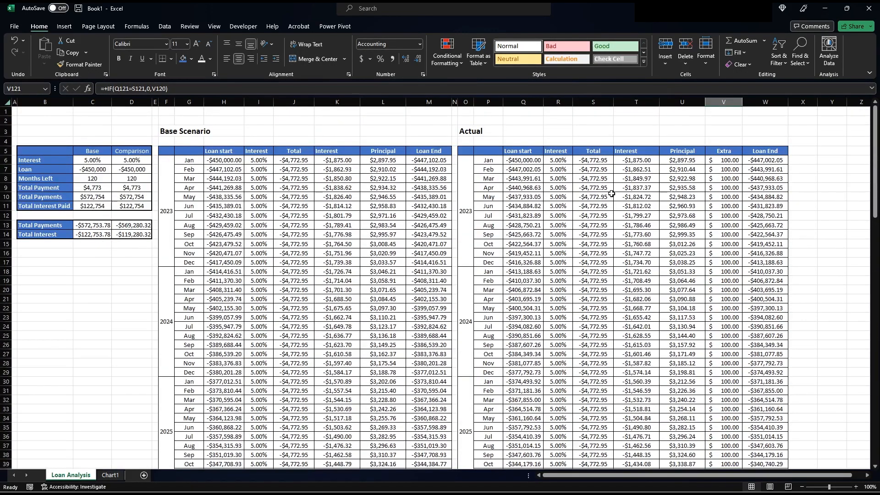
- Set the January Extra payment in V6 to 0
{"action": "left_click", "coordinate": [711, 161]}
{"action": "type", "text": "0"}
{"action": "key", "text": "Return"}
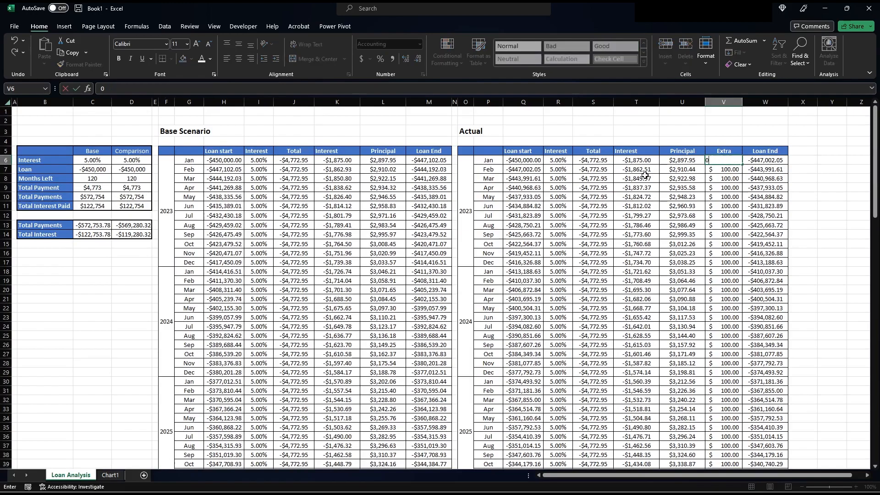
- Inspect the Actual schedule's Loan End formulas in W6 and W7 and the Extra cell V6
{"action": "left_click", "coordinate": [764, 162]}
{"action": "left_click", "coordinate": [761, 170]}
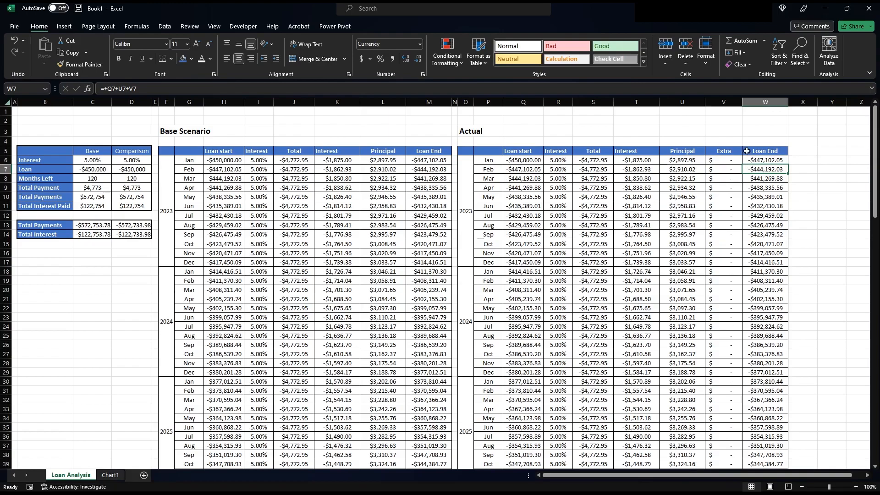
{"action": "left_click", "coordinate": [721, 162]}
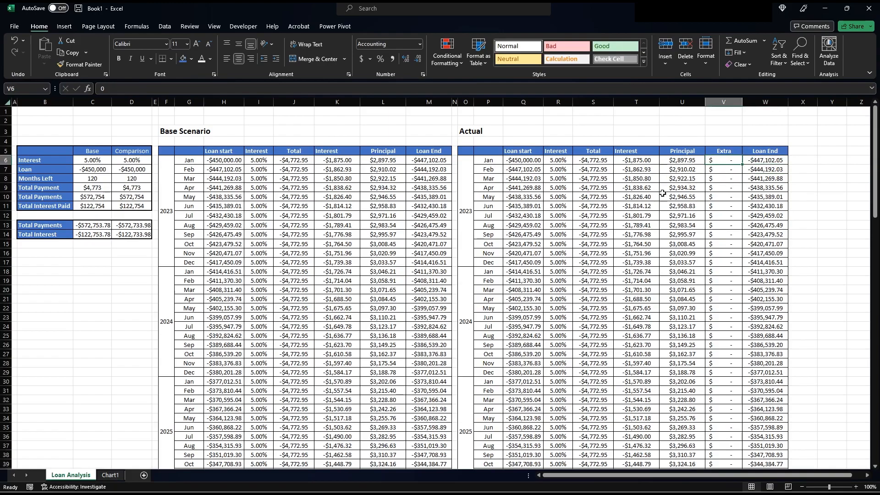
- Set the Actual schedule's February interest rate in R7 to 6%
{"action": "left_click", "coordinate": [560, 168]}
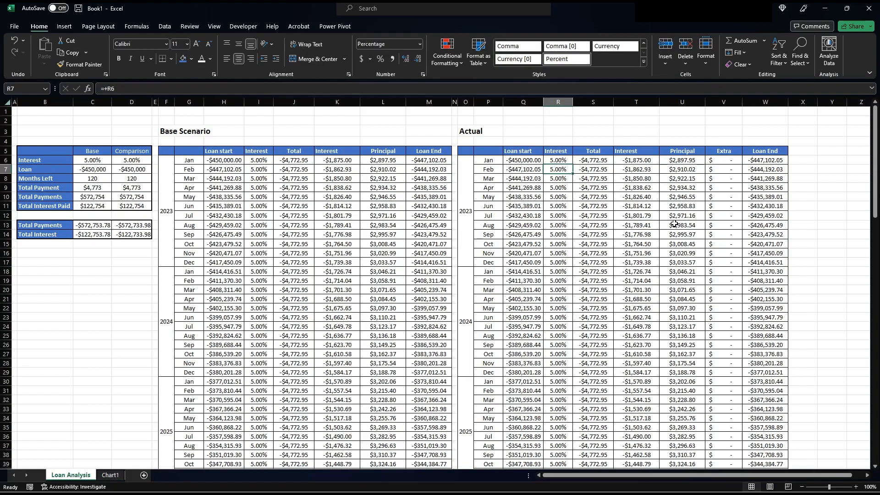
{"action": "type", "text": "6%"}
{"action": "key", "text": "Return"}
- Set the January Extra payment in V6 to 1000
{"action": "key", "text": "Return"}
{"action": "key", "text": "Up"}
{"action": "key", "text": "Down"}
{"action": "key", "text": "Up"}
{"action": "key", "text": "Up"}
{"action": "key", "text": "Right"}
{"action": "key", "text": "Right"}
{"action": "key", "text": "Right"}
{"action": "key", "text": "Right"}
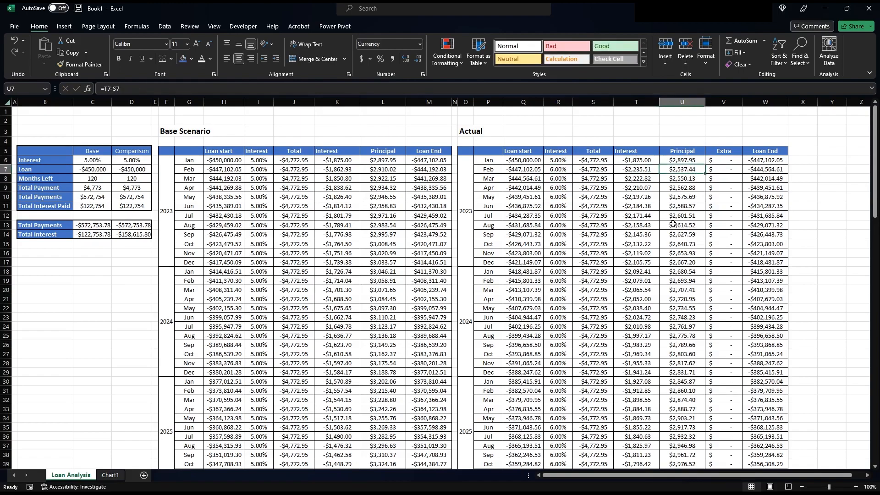
{"action": "key", "text": "Up"}
{"action": "type", "text": "1000"}
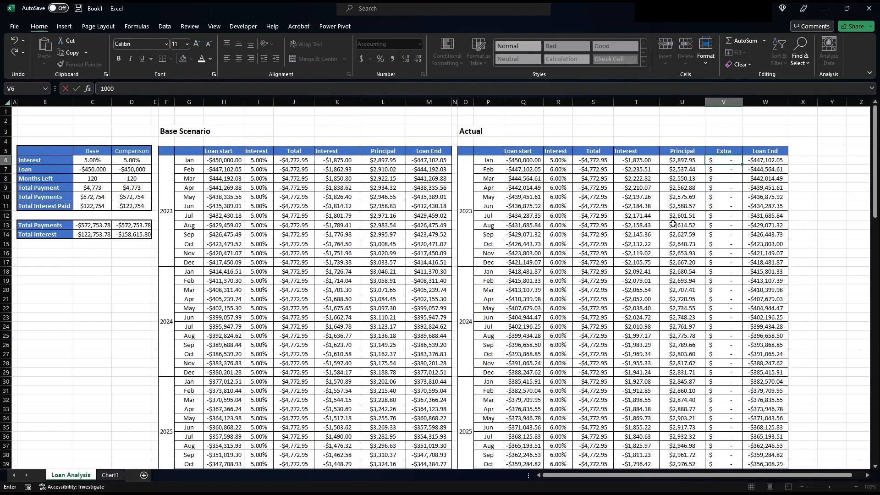
{"action": "key", "text": "Return"}
- Set the Actual schedule's February interest rate in R7 to 4.5%
{"action": "left_click", "coordinate": [551, 171]}
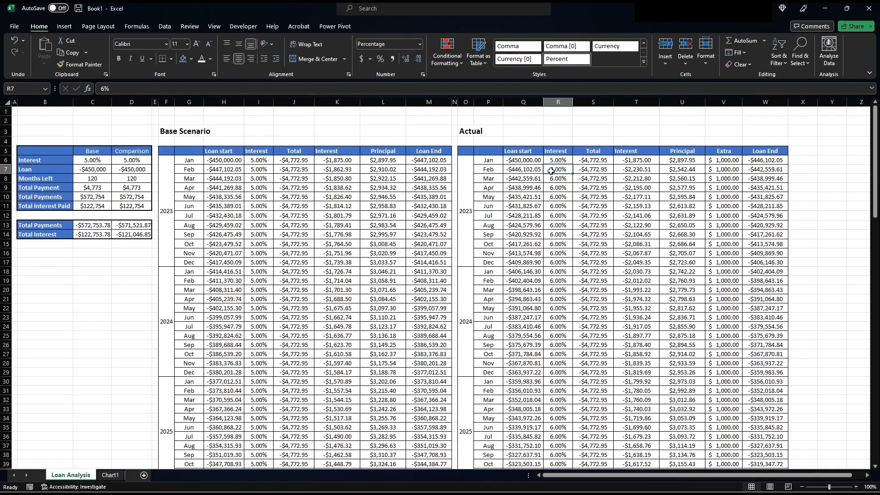
{"action": "type", "text": "4.5"}
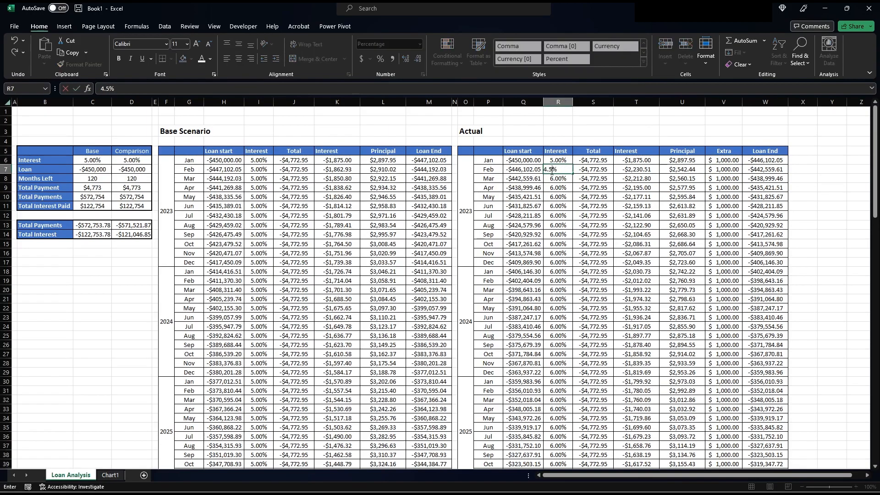
{"action": "key", "text": "Return"}
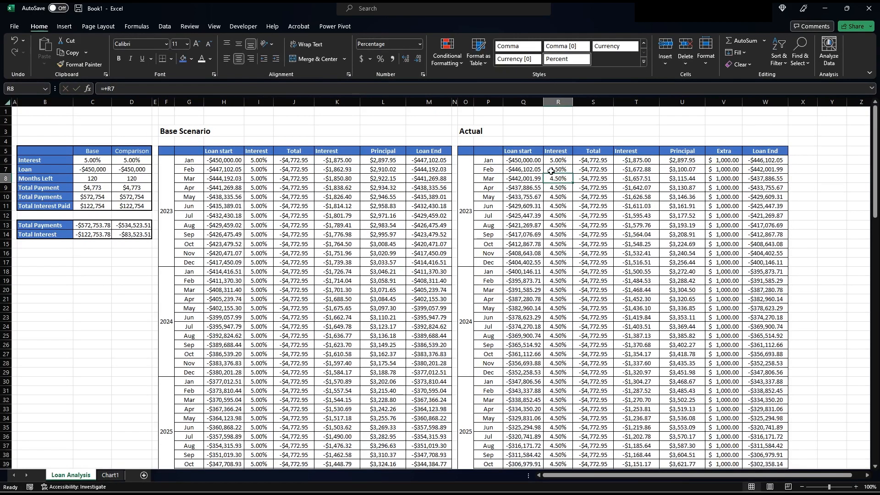
- Compare the Base and Comparison curves on the Loan Balance chart in Chart1, and return to the Loan Analysis sheet
{"action": "left_click", "coordinate": [110, 476]}
{"action": "left_click", "coordinate": [275, 191]}
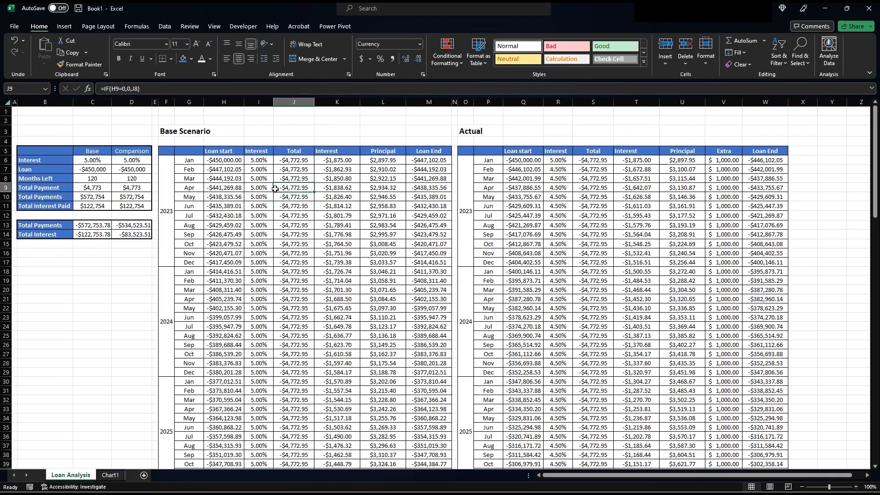
{"action": "left_click", "coordinate": [110, 475]}
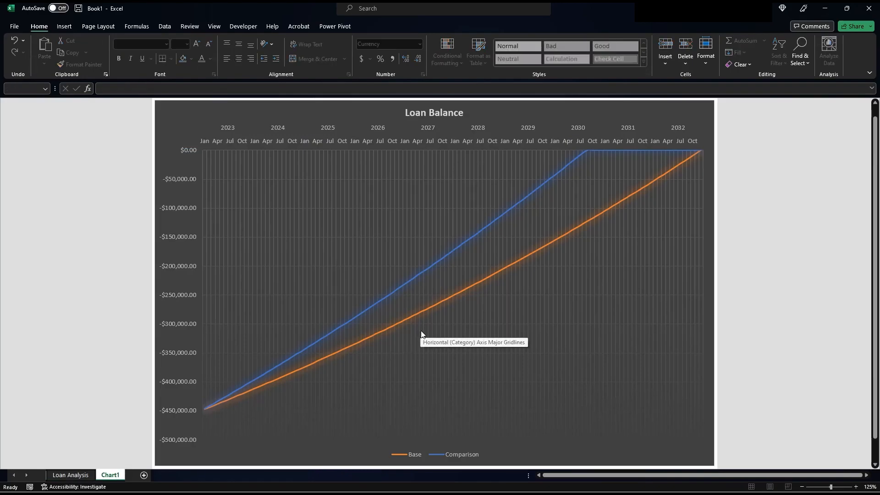
{"action": "key", "text": "ctrl+Page_Up"}
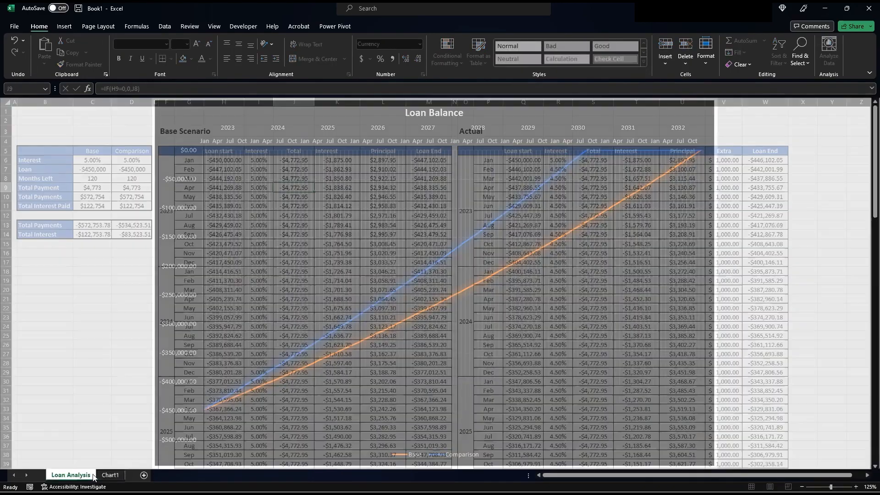
{"action": "left_click", "coordinate": [588, 241]}
{"action": "left_click", "coordinate": [384, 226]}
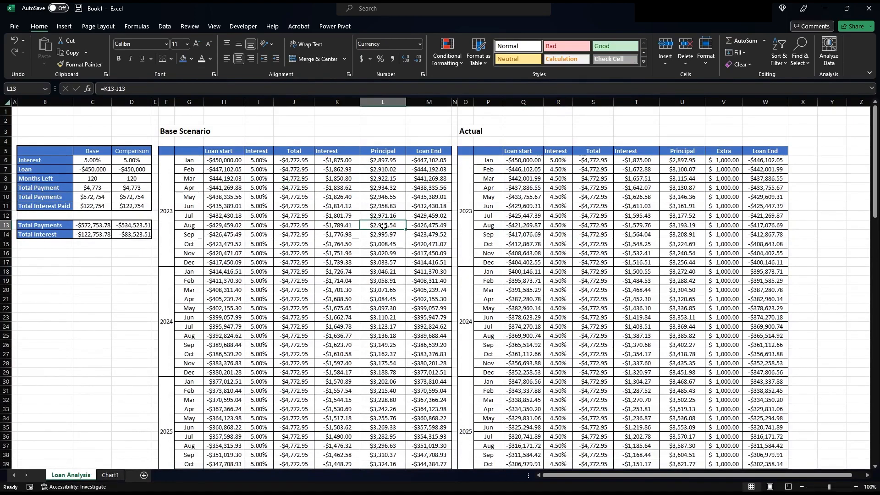